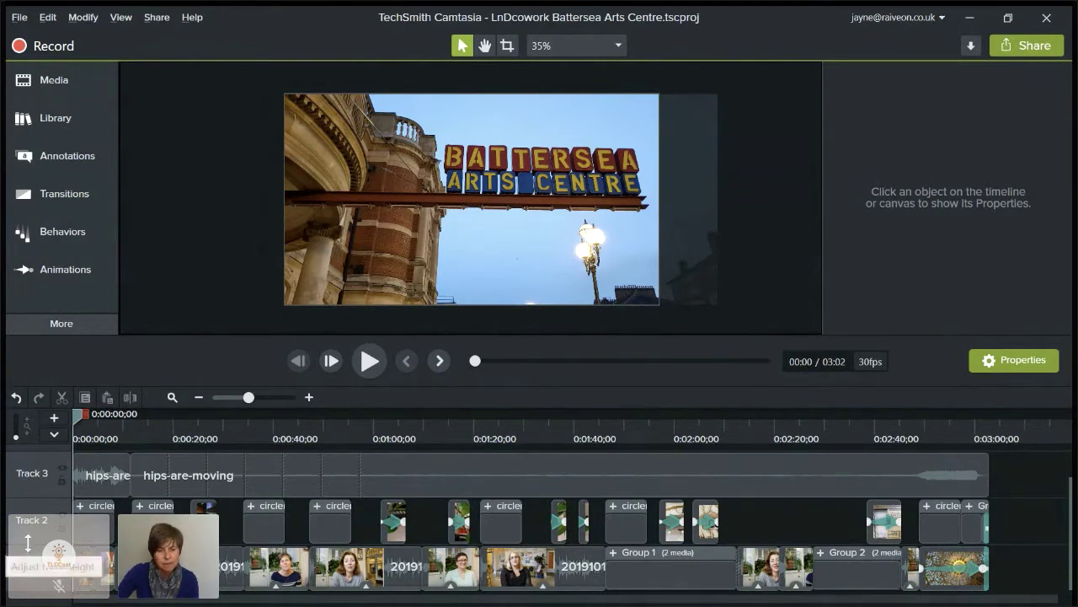
# - Maximize Track 1 and enlarge the timeline area to show the clips' audio waveforms in detail
pyautogui.moveTo(28, 543); pyautogui.dragTo(36, 431)
pyautogui.rightClick(24, 475)
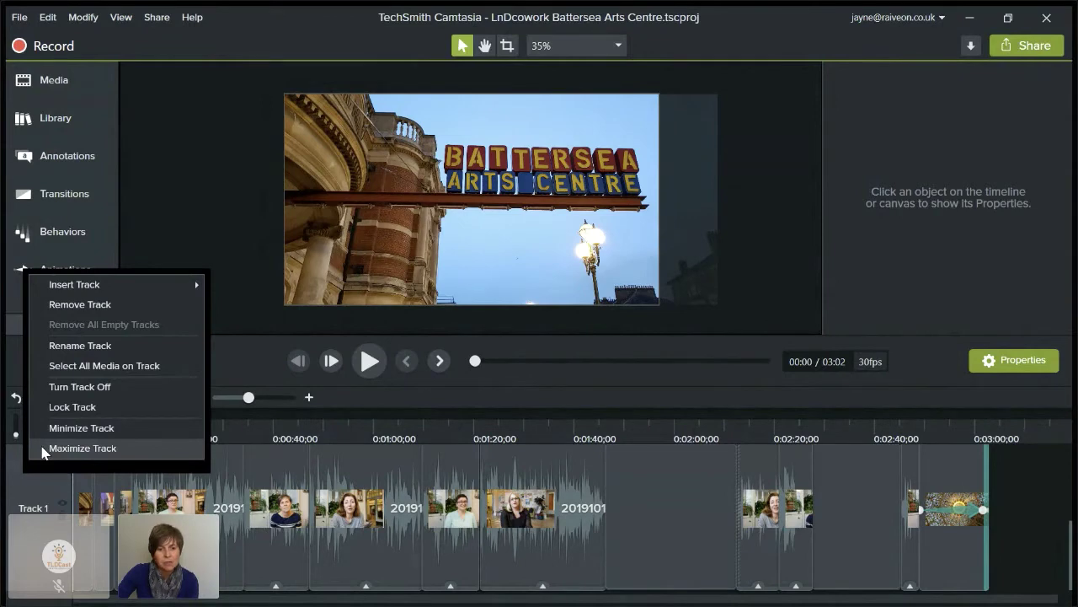
pyautogui.click(83, 448)
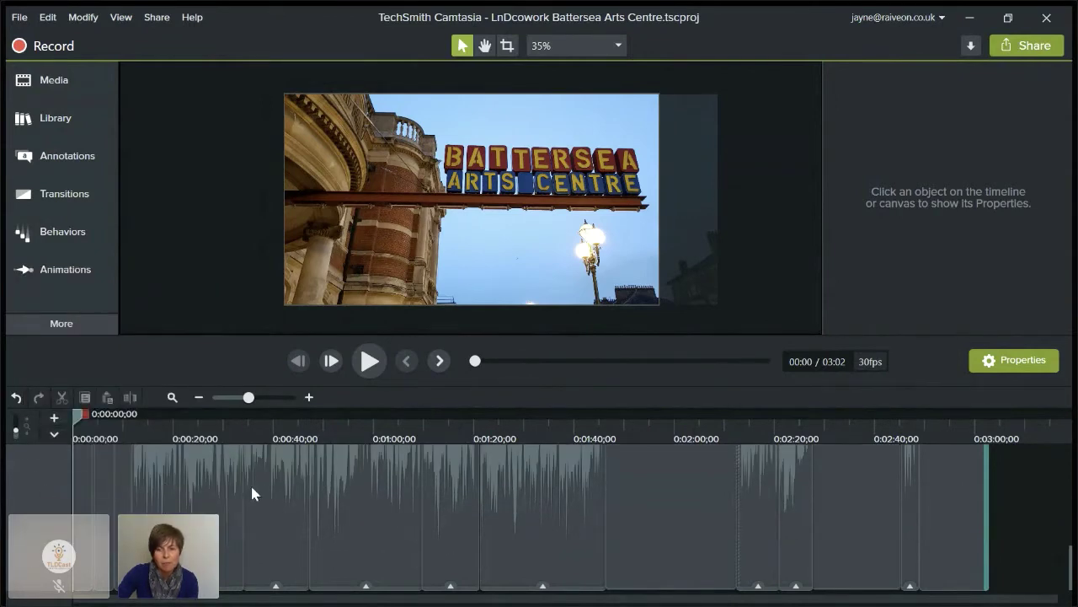
pyautogui.moveTo(514, 337); pyautogui.dragTo(525, 277)
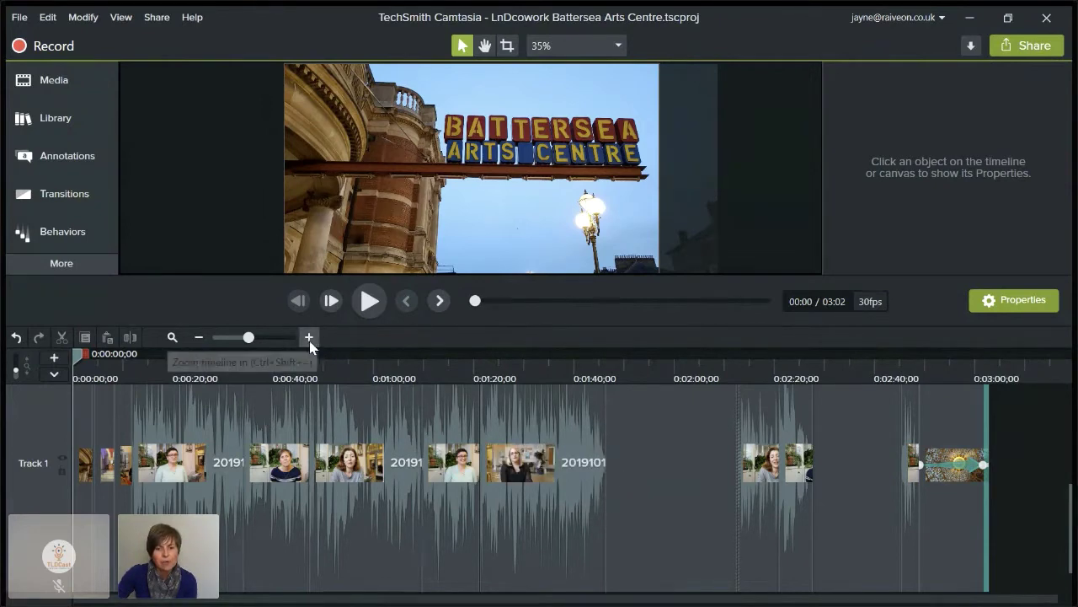
pyautogui.moveTo(249, 337); pyautogui.dragTo(270, 338)
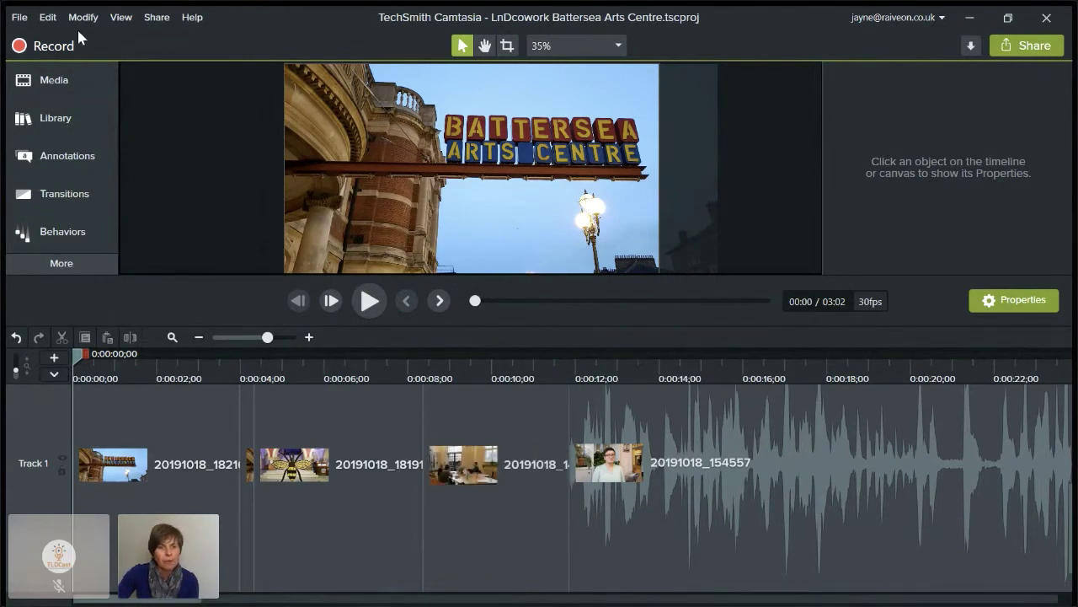
# - Switch back to Camtasia, review the Program options and default Timing durations in Preferences, and cancel the dialog
pyautogui.click(48, 18)
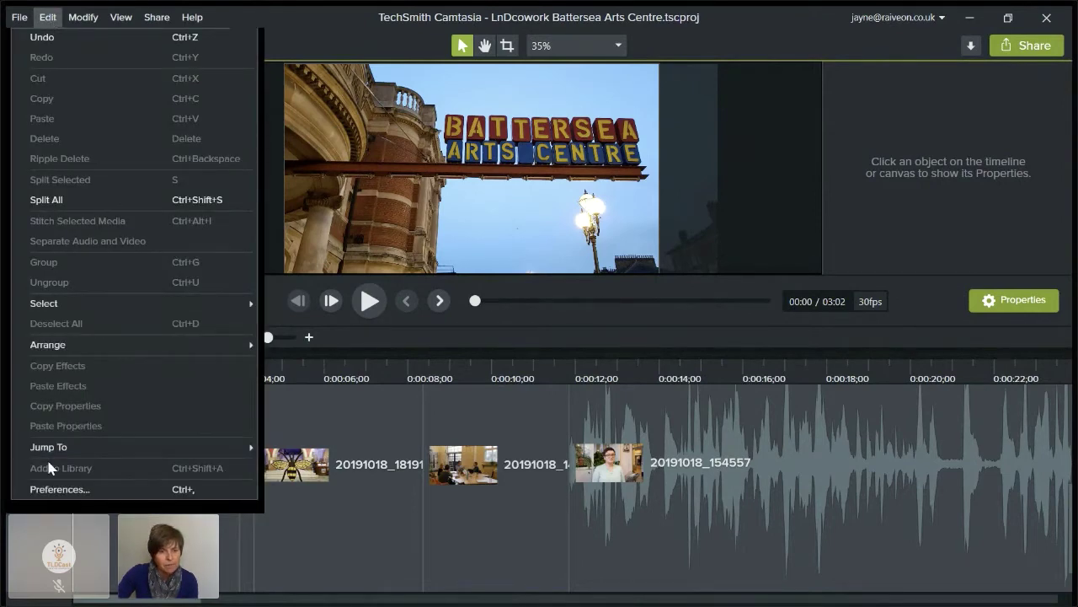
pyautogui.click(86, 494)
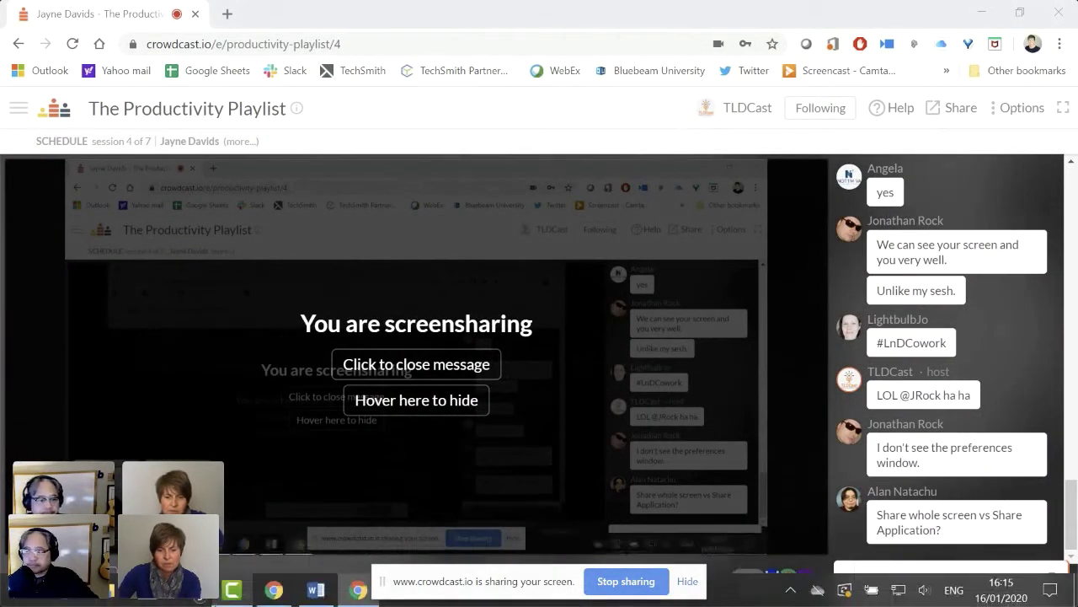
pyautogui.click(233, 589)
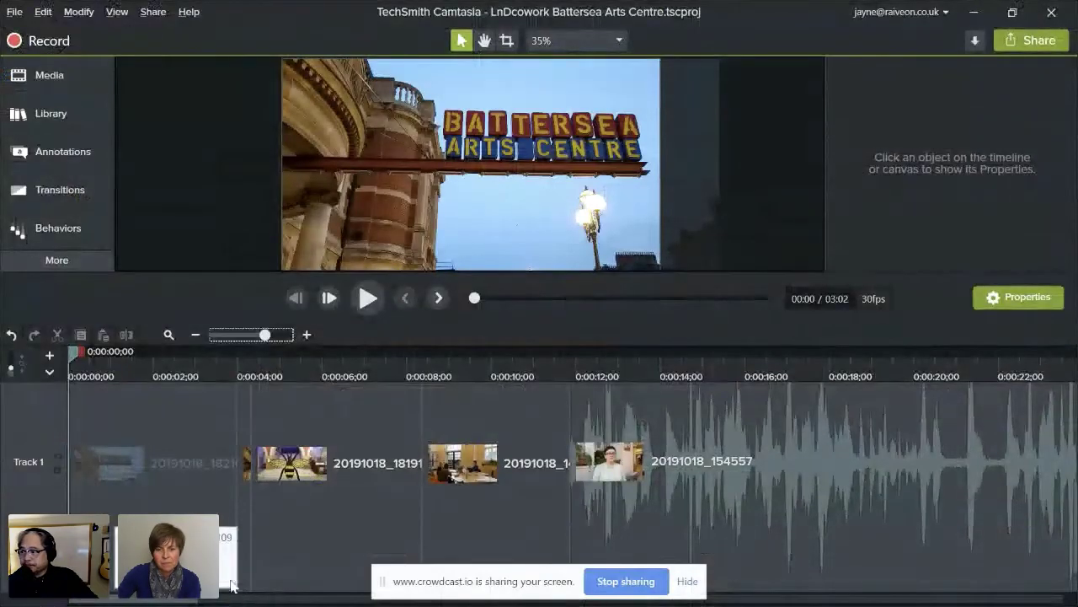
pyautogui.click(15, 13)
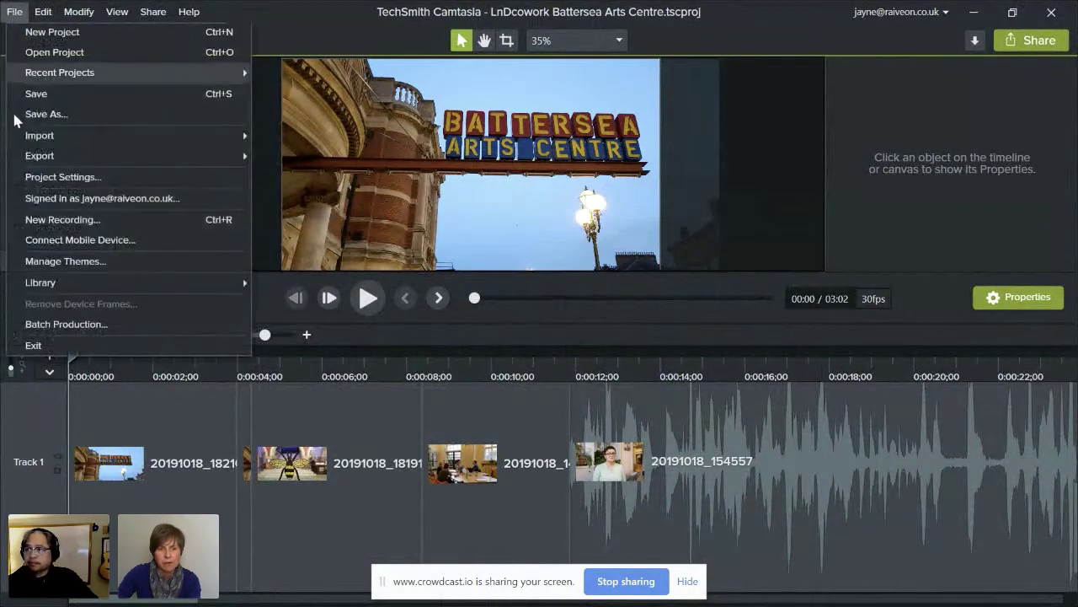
pyautogui.click(43, 12)
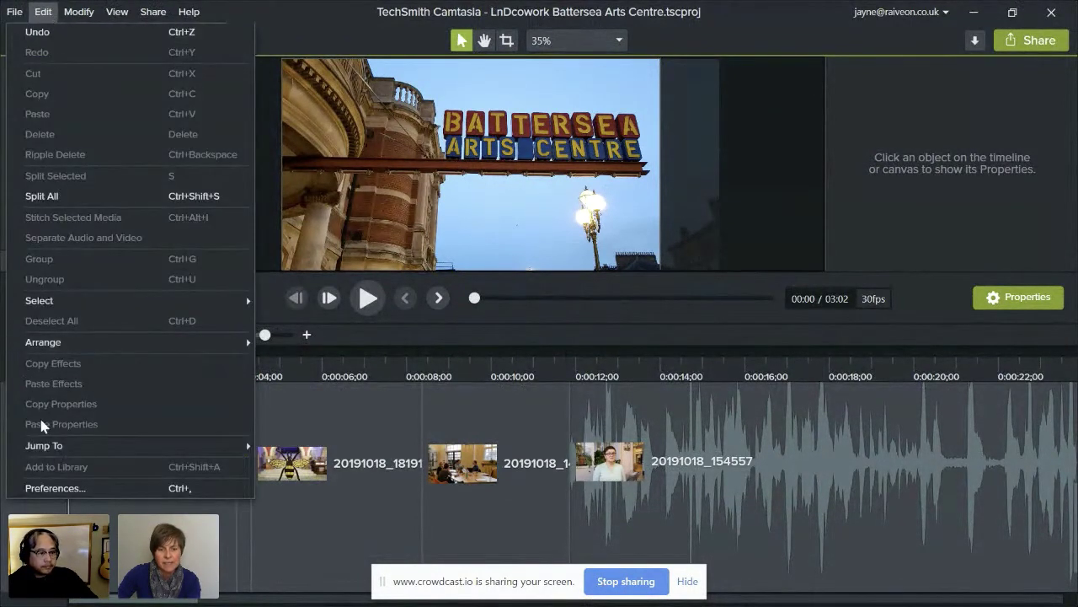
pyautogui.click(51, 488)
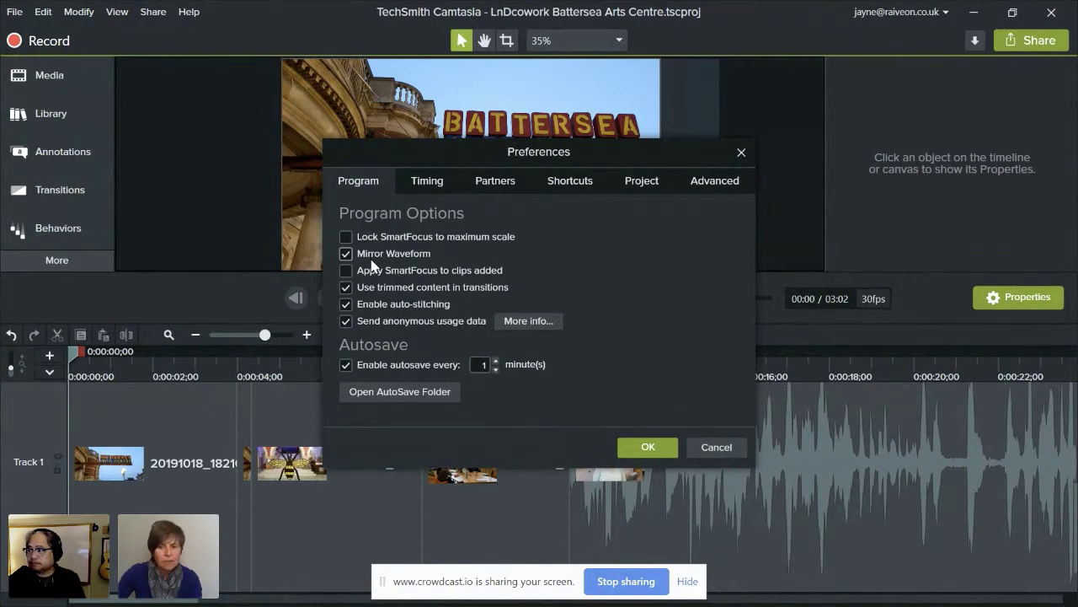
pyautogui.click(427, 181)
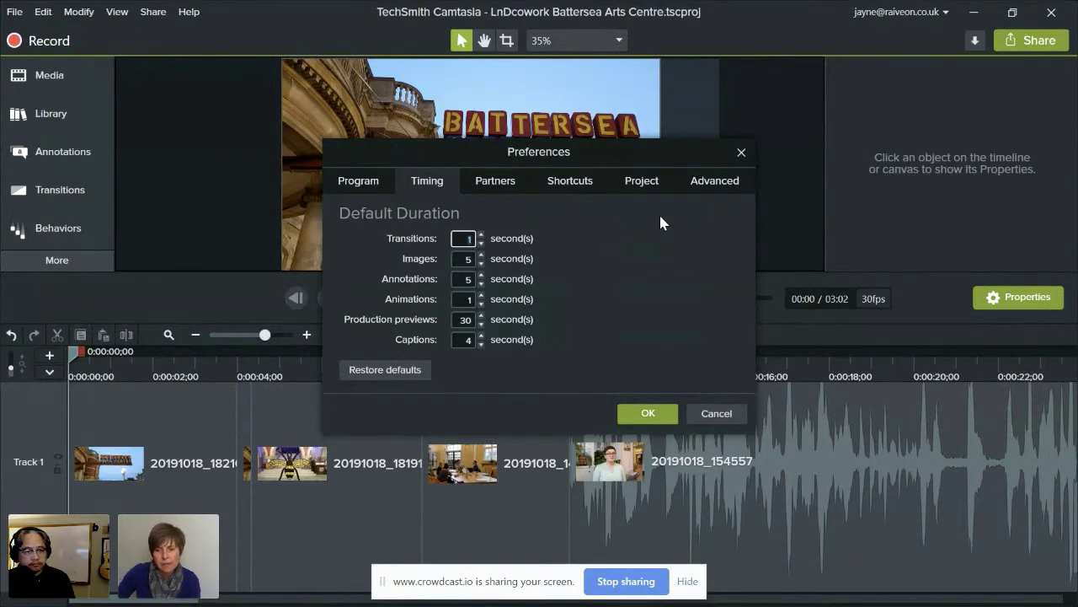
pyautogui.click(701, 415)
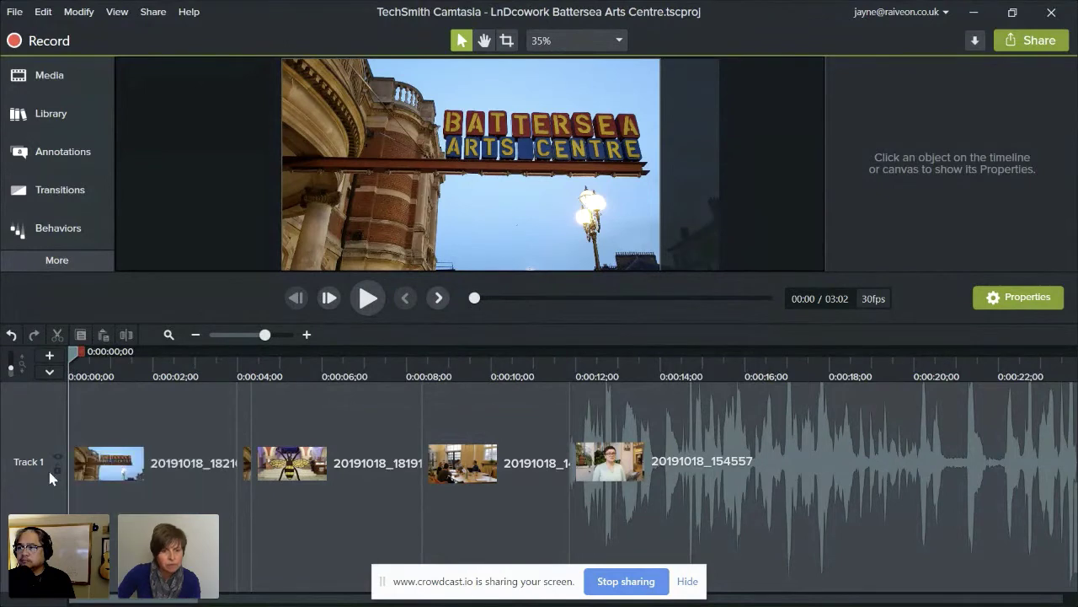
# - Minimize Track 1 and move the playhead to the boundary between the two hips-are-moving clips at 0:00:11;17
pyautogui.rightClick(35, 489)
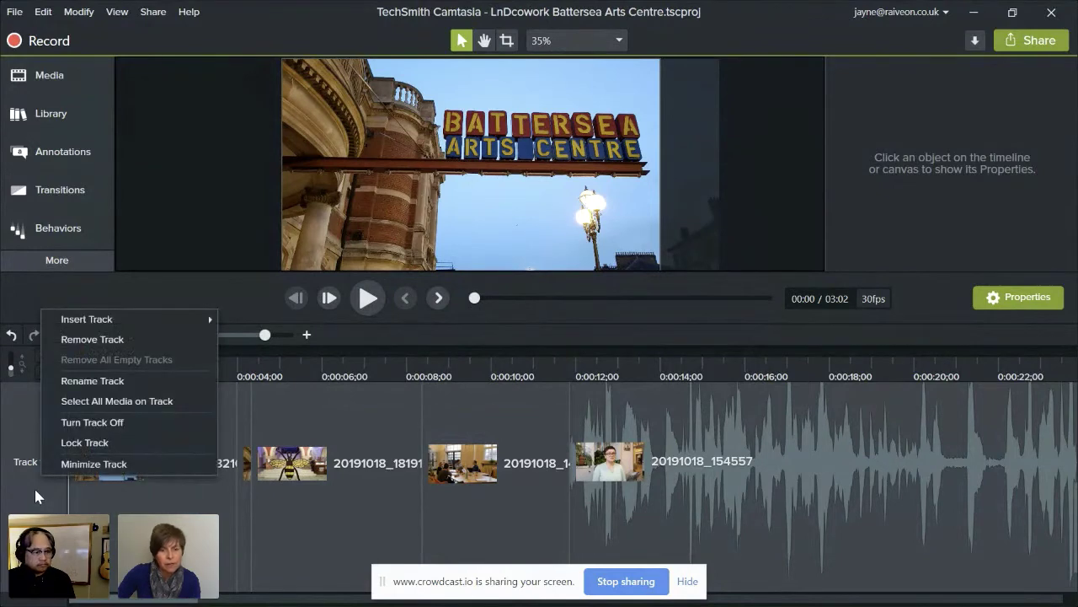
pyautogui.click(72, 463)
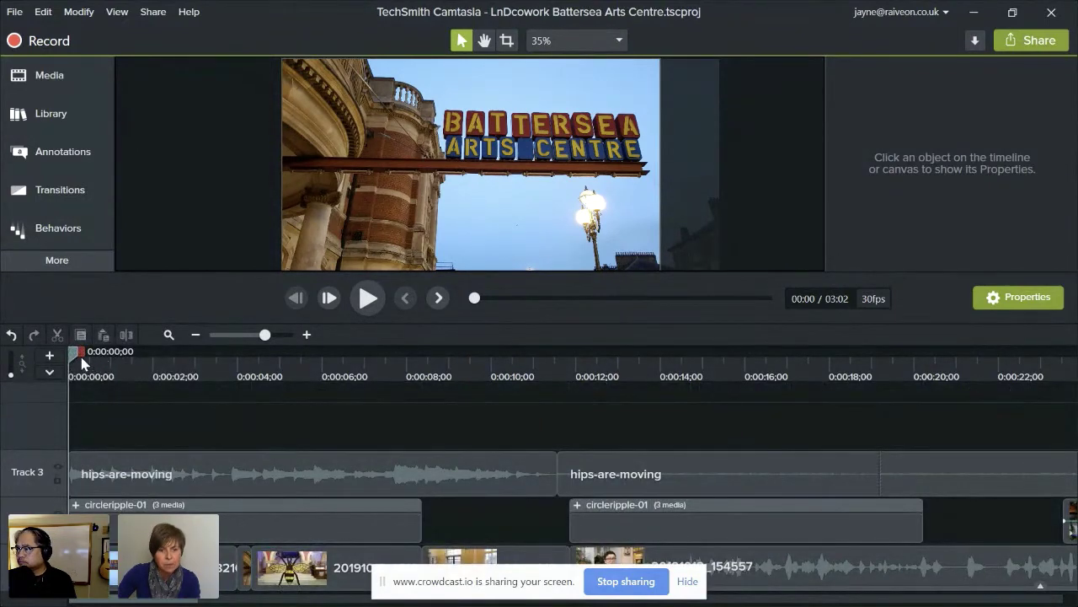
pyautogui.moveTo(74, 355); pyautogui.dragTo(561, 363)
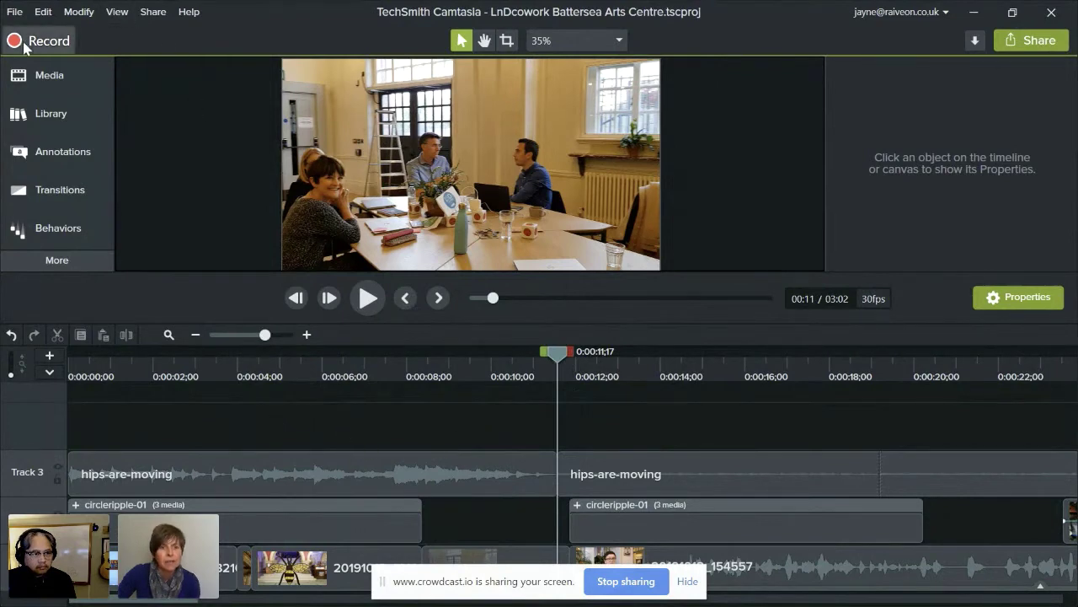
# - Turn off playhead snapping and move the playhead back to 0:00:08;11, at the end of the first circleripple-01 group
pyautogui.click(115, 12)
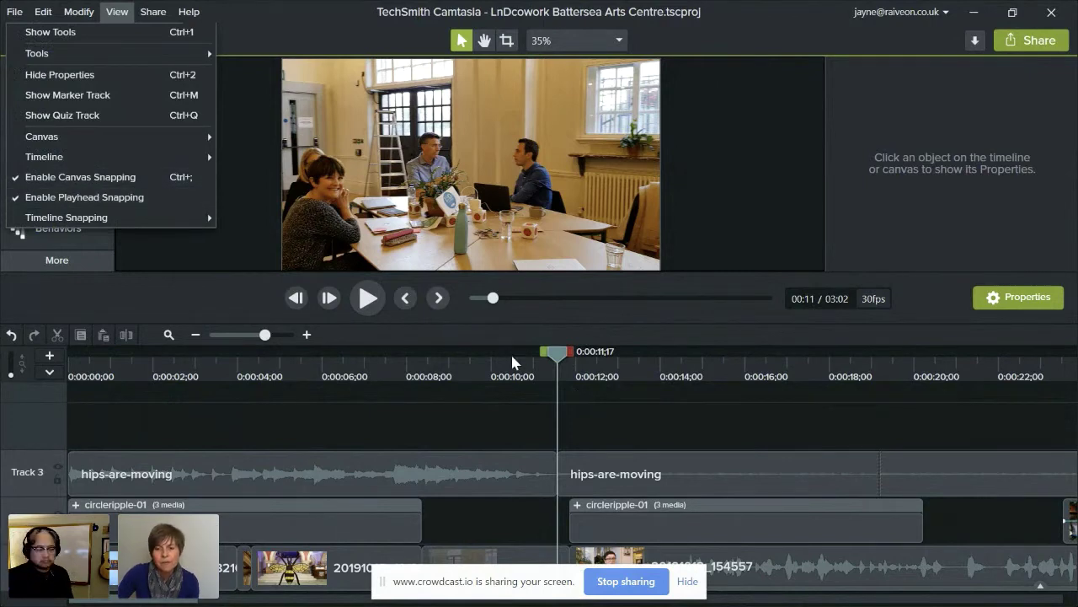
pyautogui.click(177, 198)
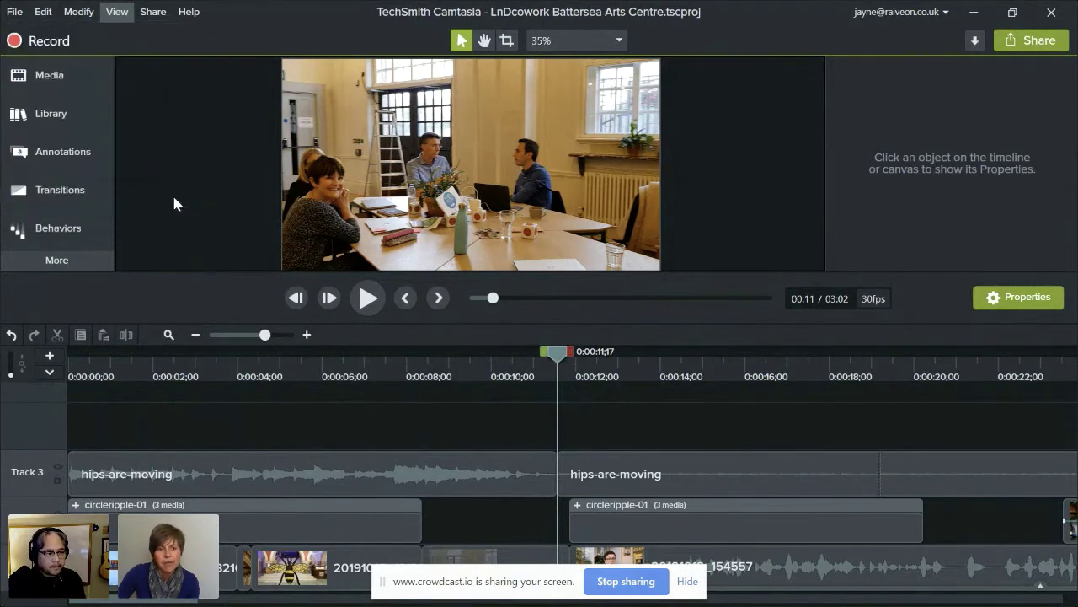
pyautogui.moveTo(551, 349); pyautogui.dragTo(422, 426)
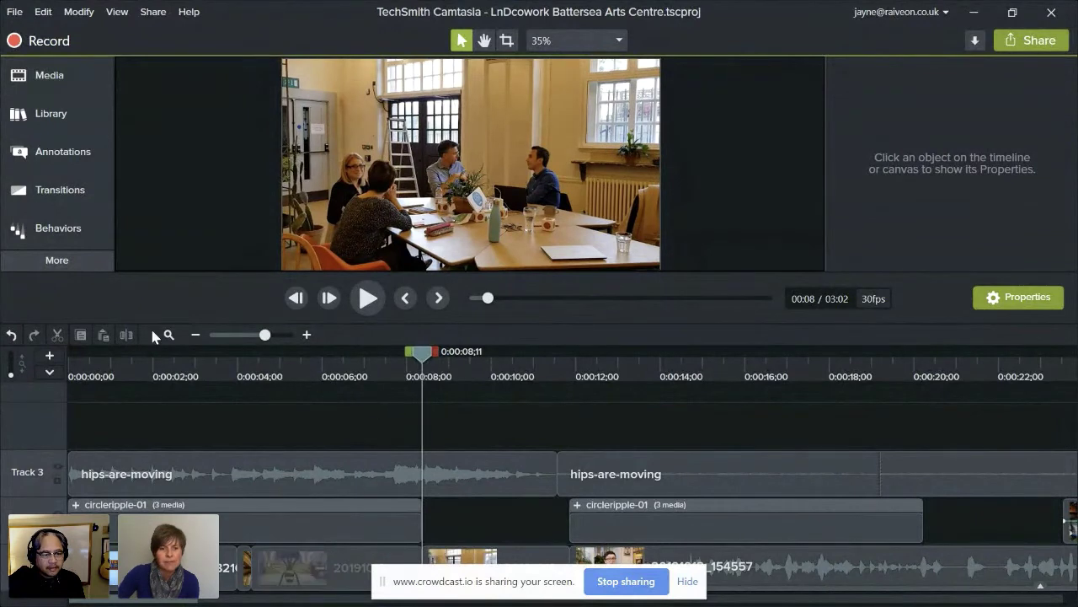
# - Turn playhead snapping back on and move the playhead to the boundary between the hips-are-moving clips at 0:00:11;17
pyautogui.click(117, 14)
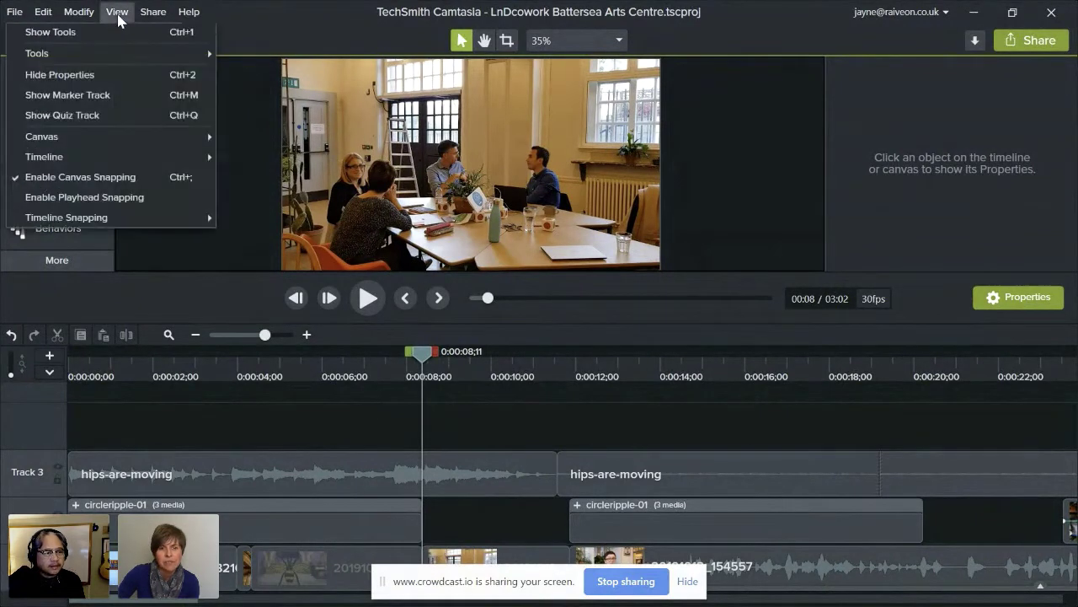
pyautogui.click(118, 198)
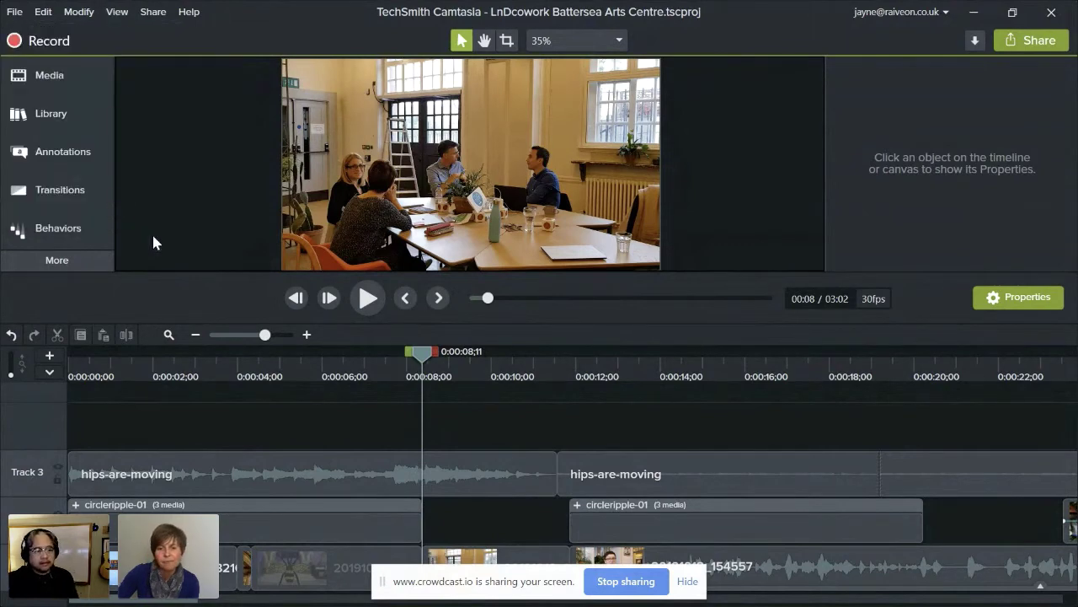
pyautogui.moveTo(424, 356); pyautogui.dragTo(549, 393)
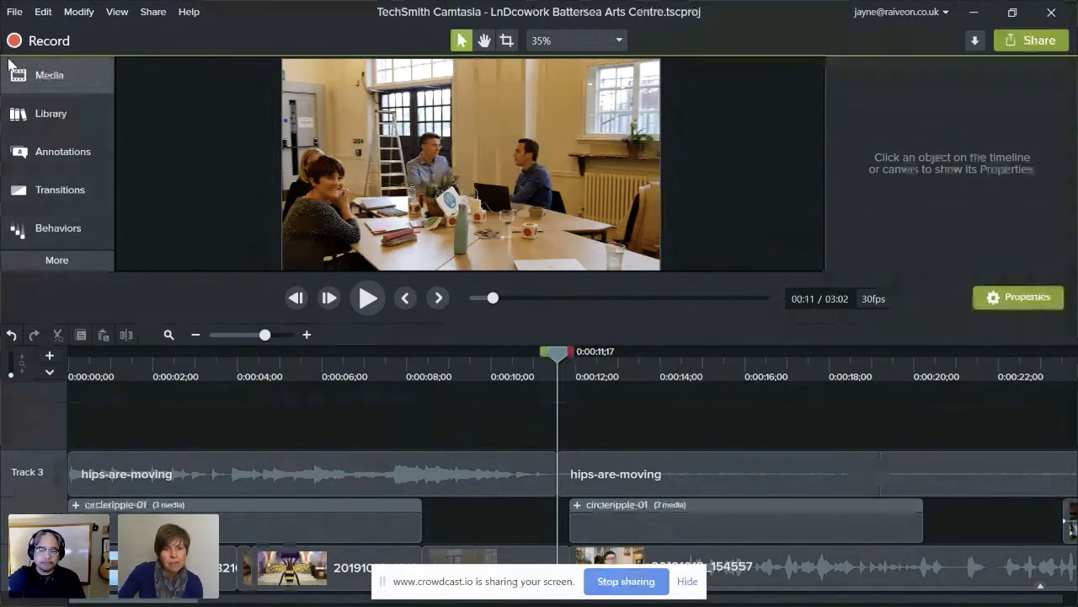
# - Launch the screen recorder, reposition it clear of the page content, and open its tool options
pyautogui.click(33, 42)
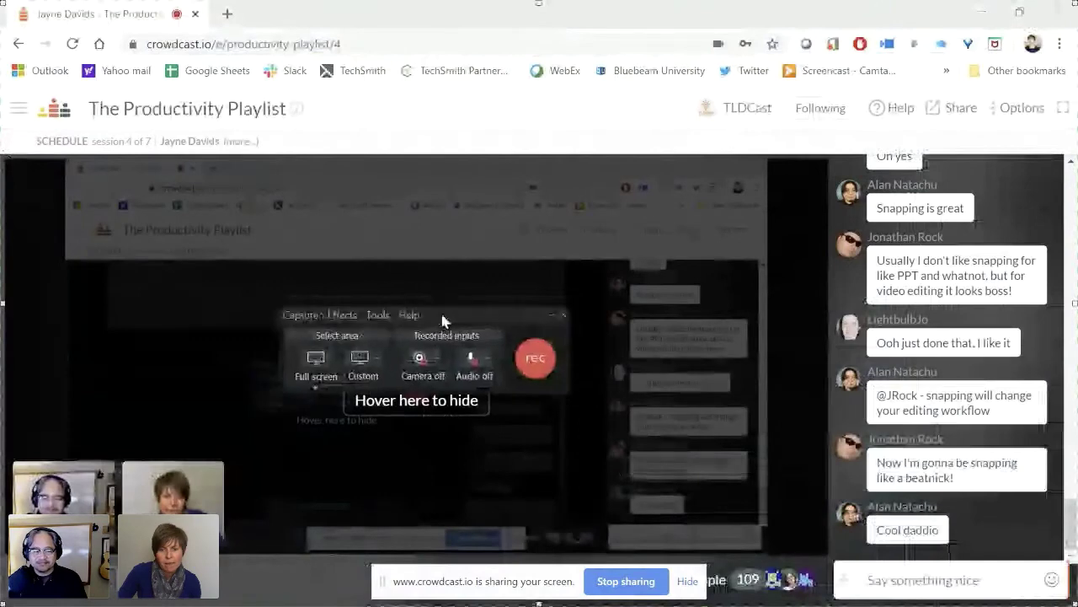
pyautogui.moveTo(448, 310); pyautogui.dragTo(531, 52)
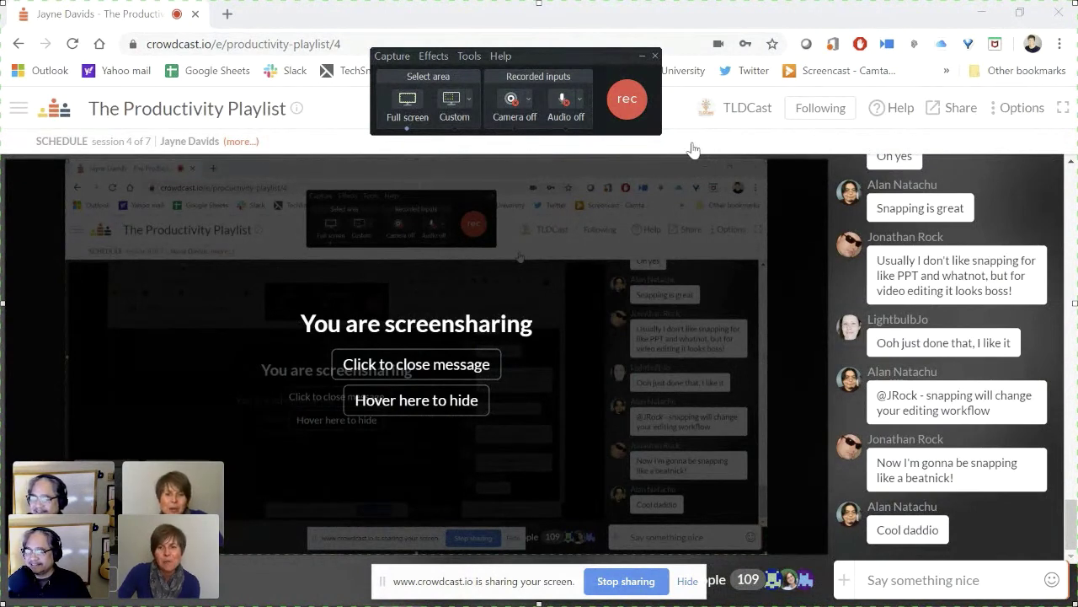
pyautogui.click(469, 57)
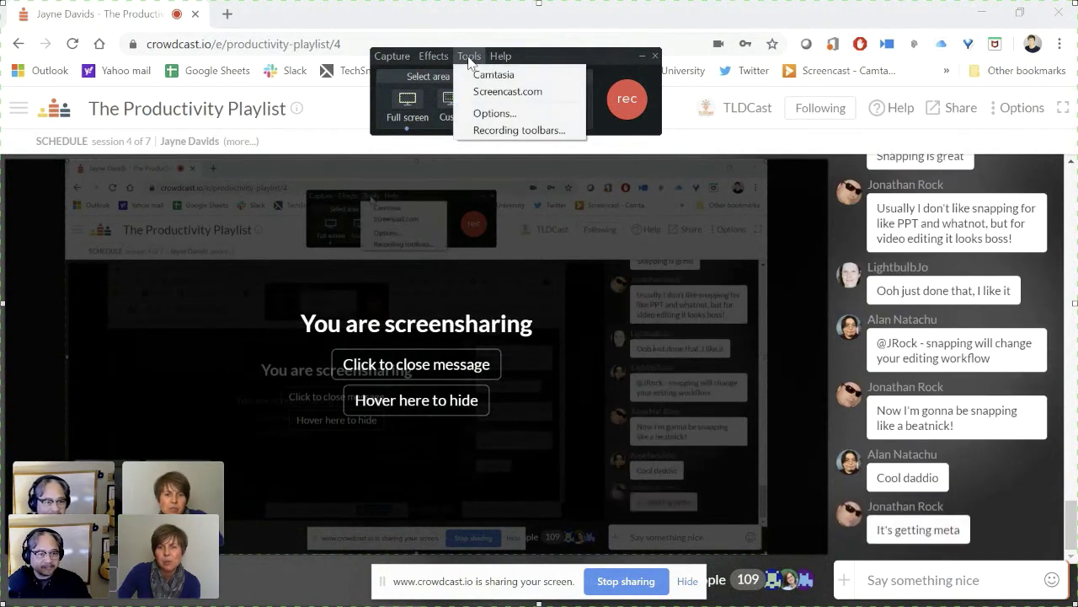
pyautogui.click(477, 118)
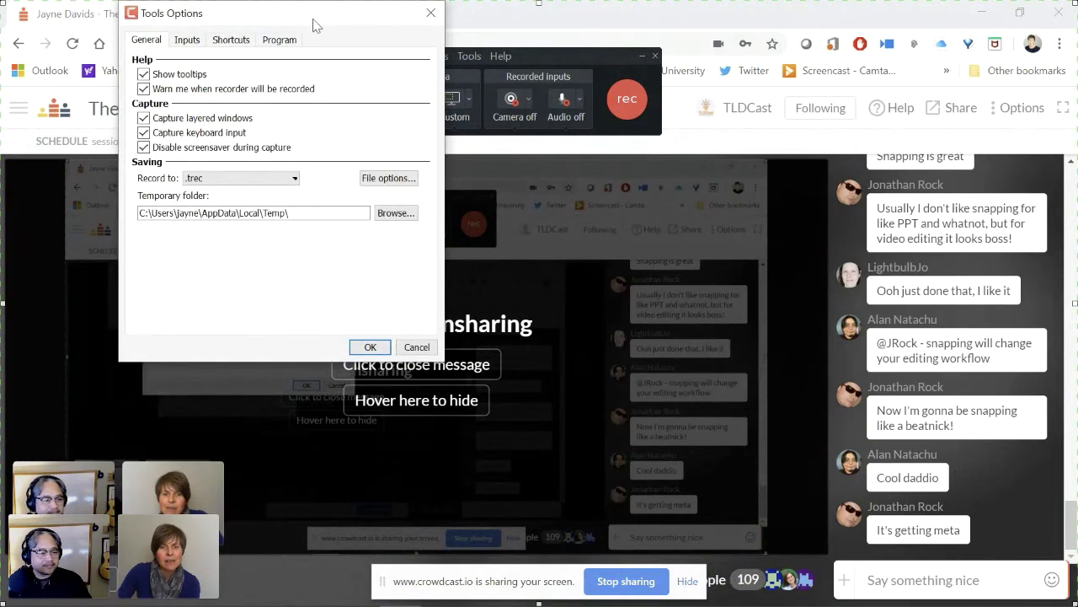
pyautogui.moveTo(317, 21); pyautogui.dragTo(487, 60)
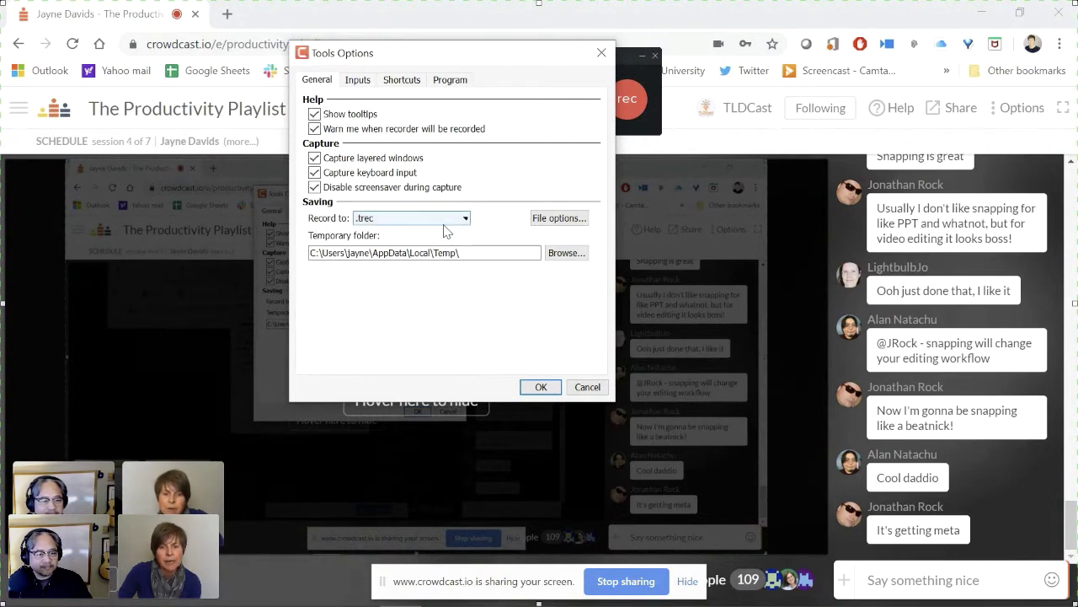
# - Review the recorder's output file name choices in the file options, and cancel both dialogs
pyautogui.click(579, 219)
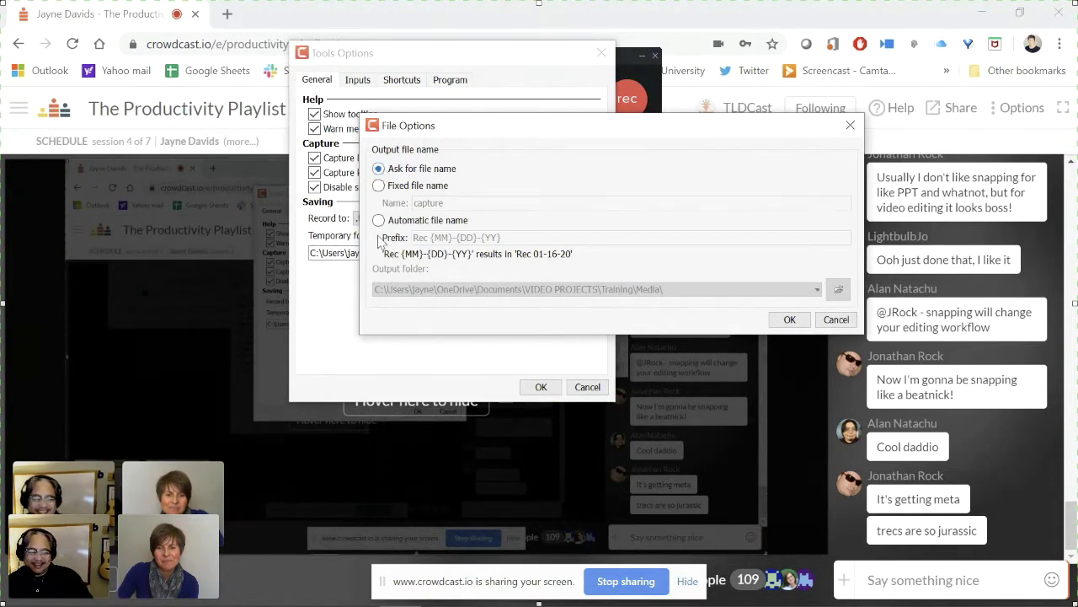
pyautogui.click(835, 319)
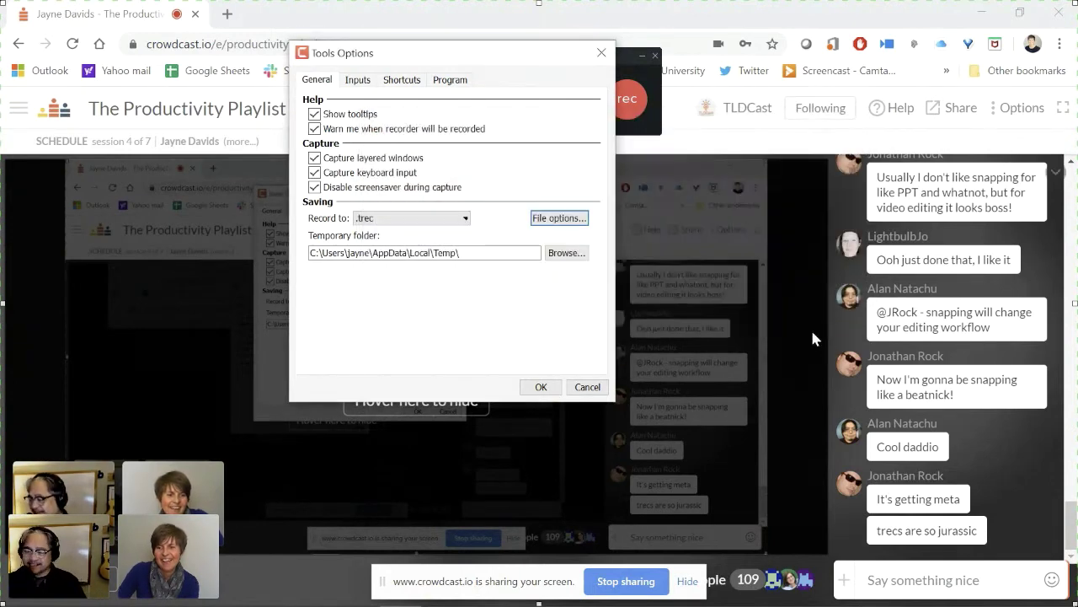
pyautogui.click(587, 387)
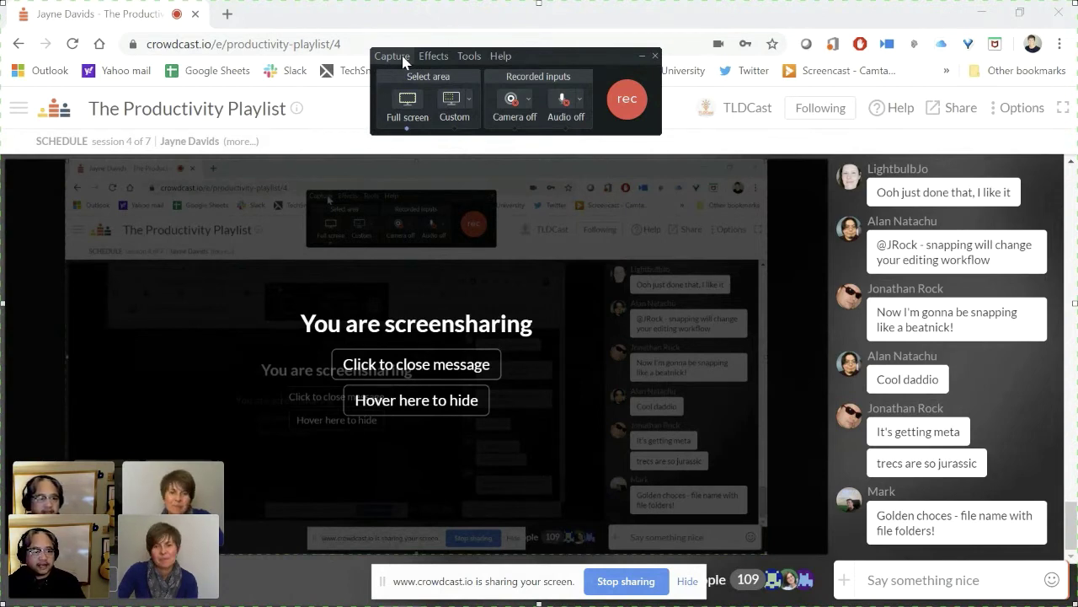
# - Reopen the recorder's tool options, review the output file settings and the Program workflow settings, and accept the dialog
pyautogui.click(469, 57)
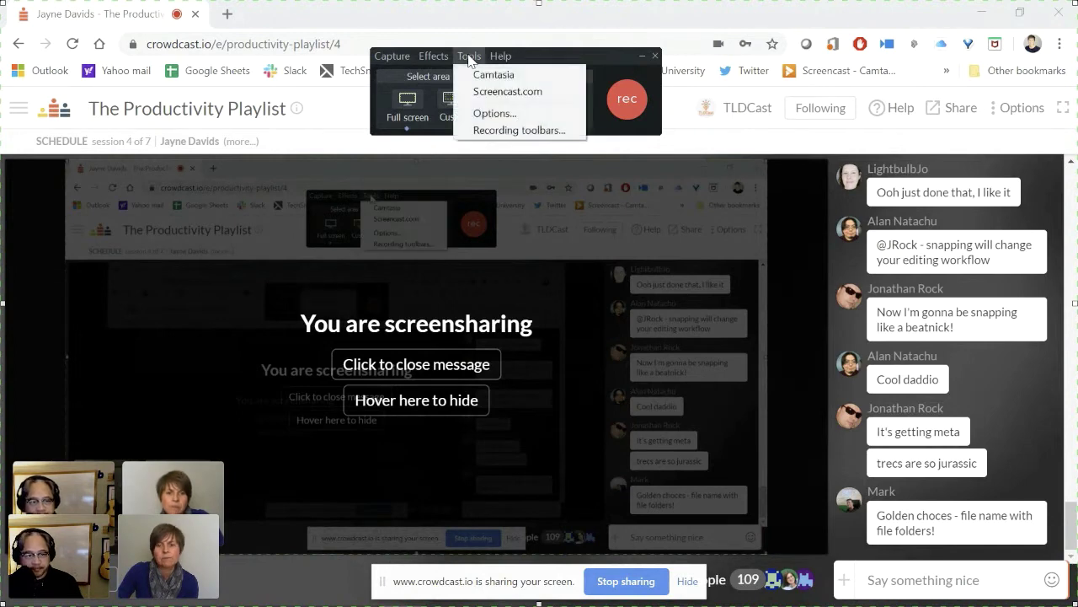
pyautogui.click(520, 112)
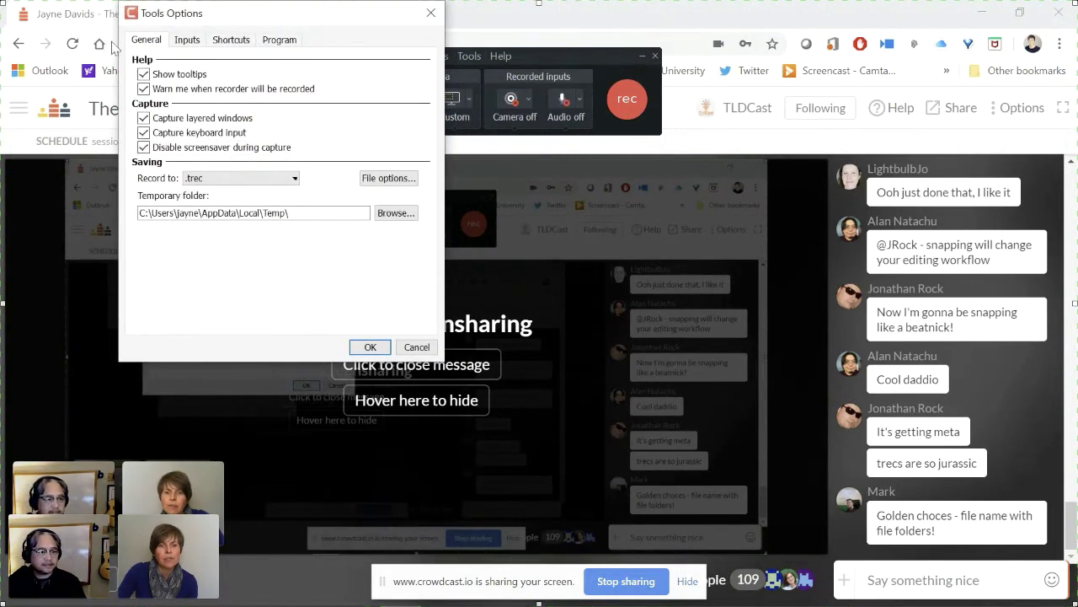
pyautogui.click(387, 178)
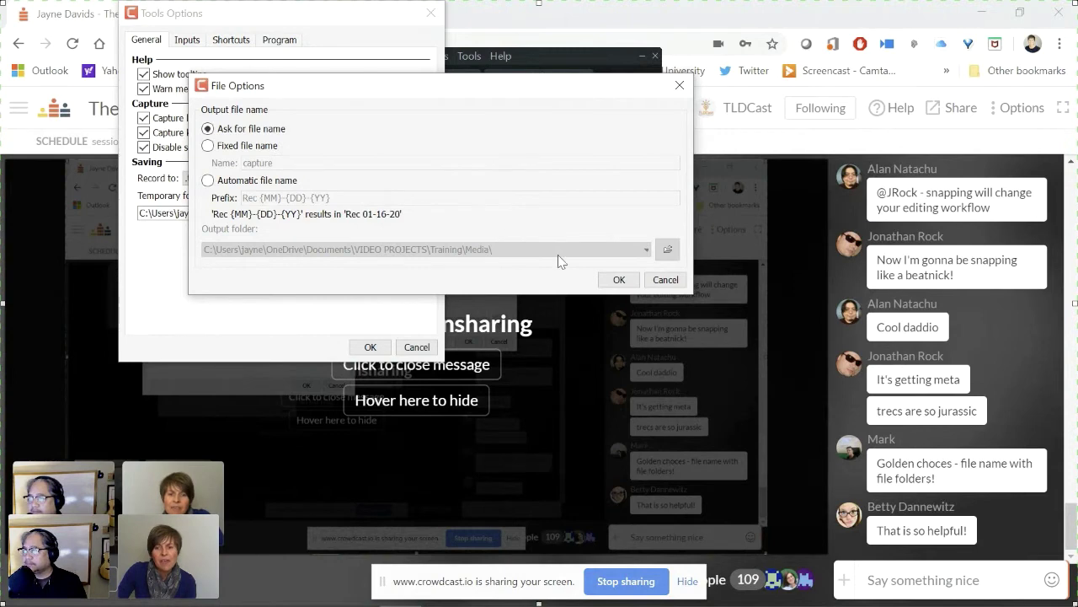
pyautogui.click(664, 283)
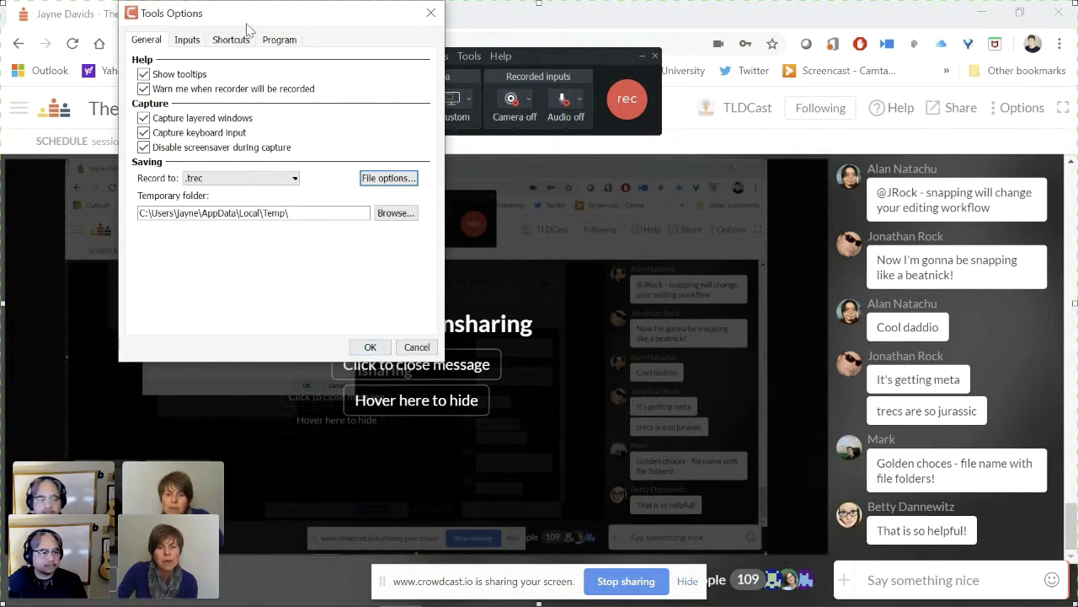
pyautogui.click(281, 40)
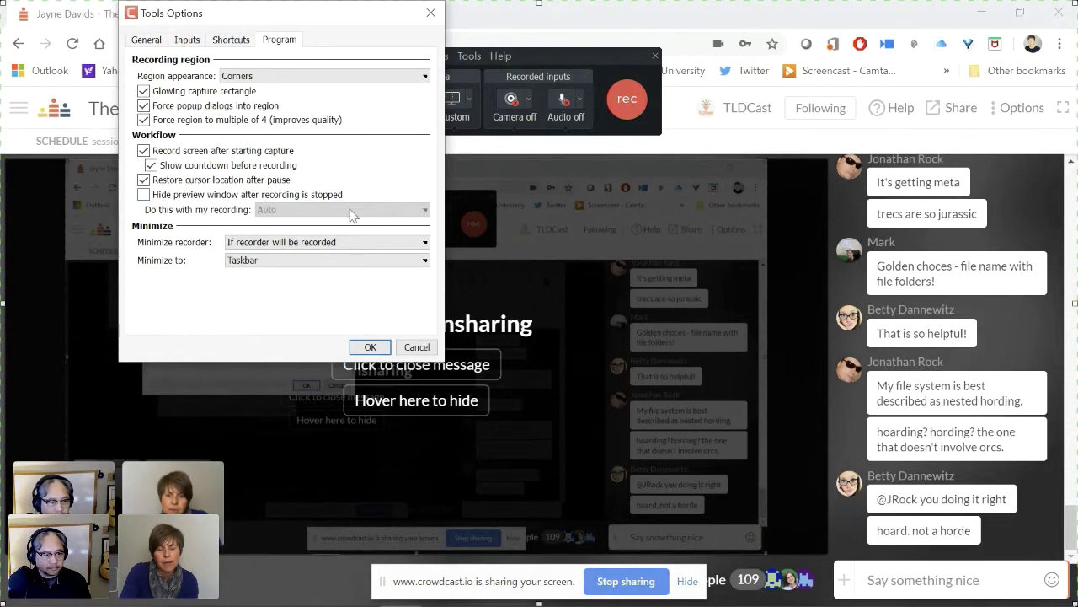
pyautogui.click(370, 348)
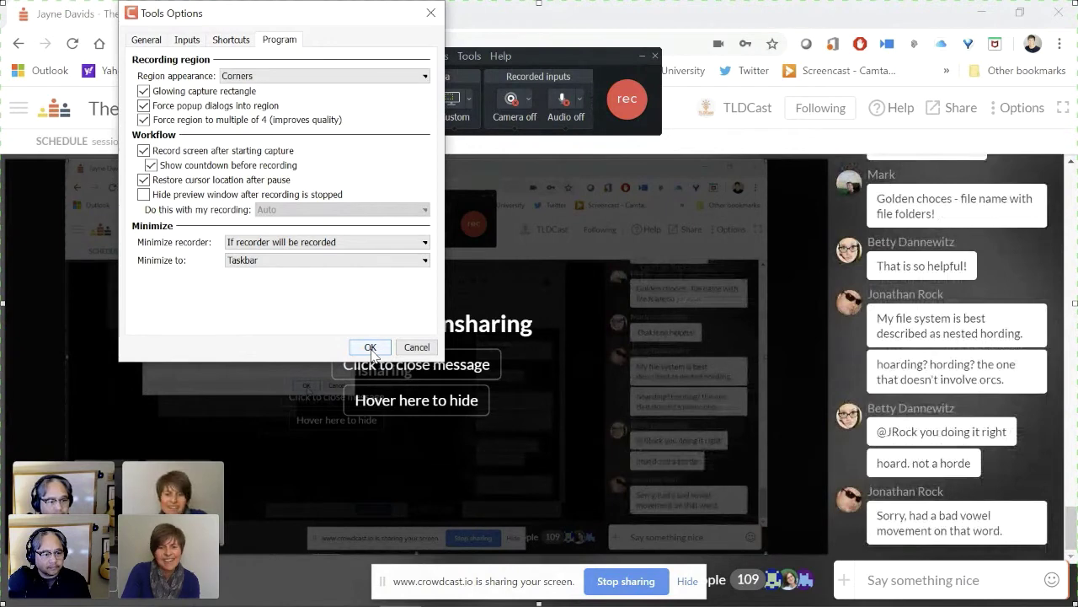
# - Accept the recorder options, make a short full-screen recording, stop it, and rewind its preview to the start
pyautogui.click(371, 351)
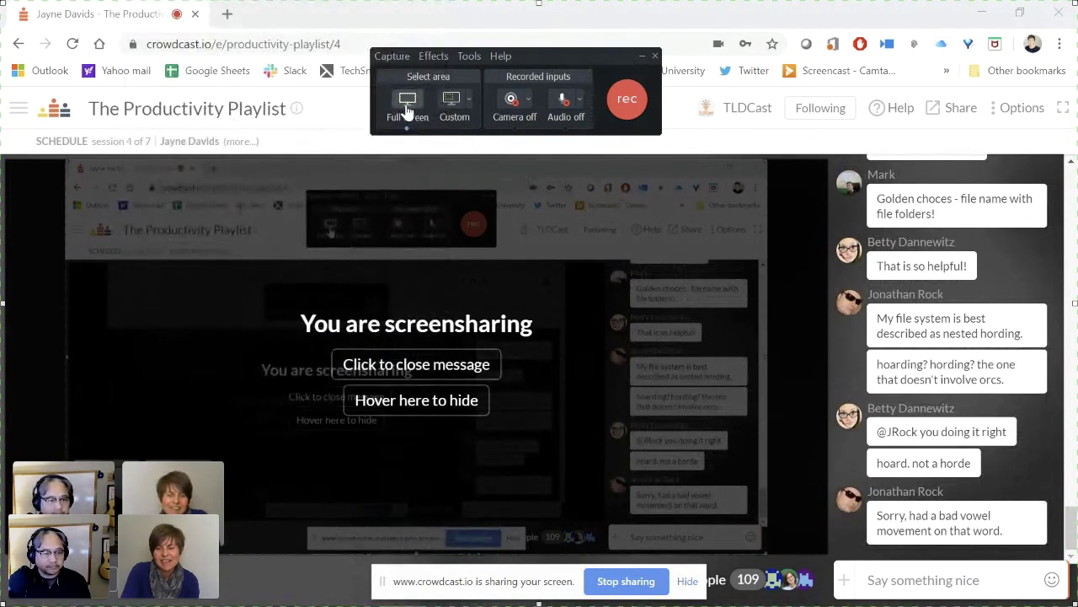
pyautogui.click(628, 112)
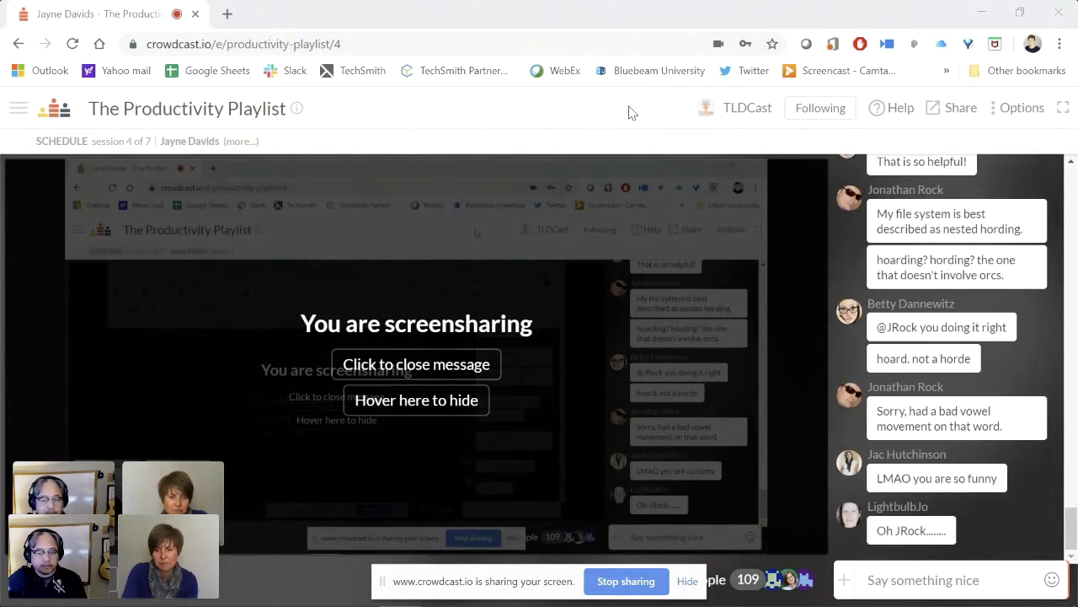
pyautogui.press('F10')
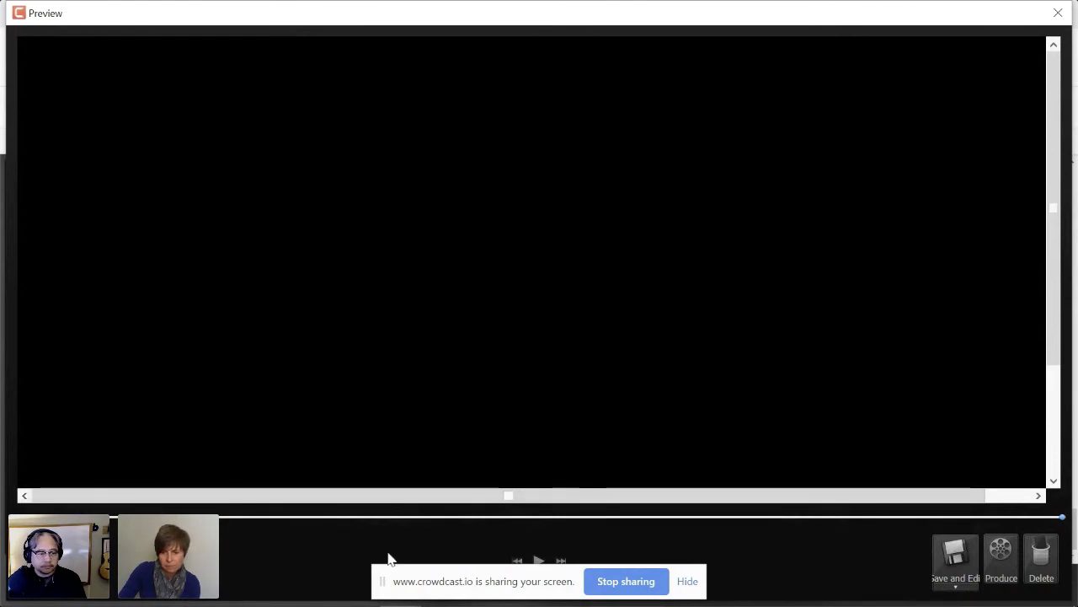
pyautogui.click(517, 561)
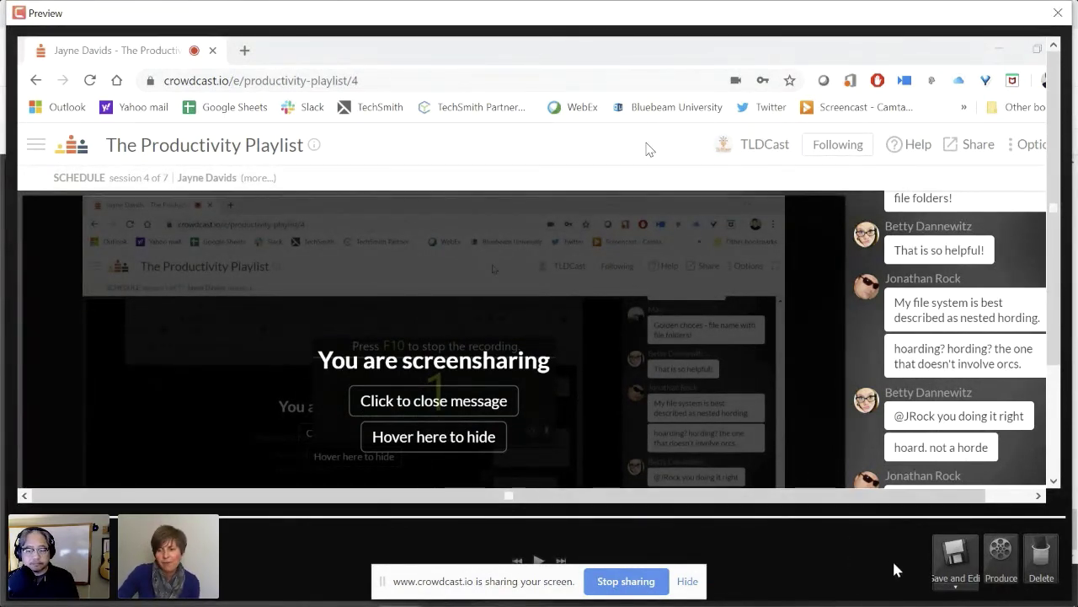
# - Delete the previewed test recording and confirm the deletion
pyautogui.click(1058, 13)
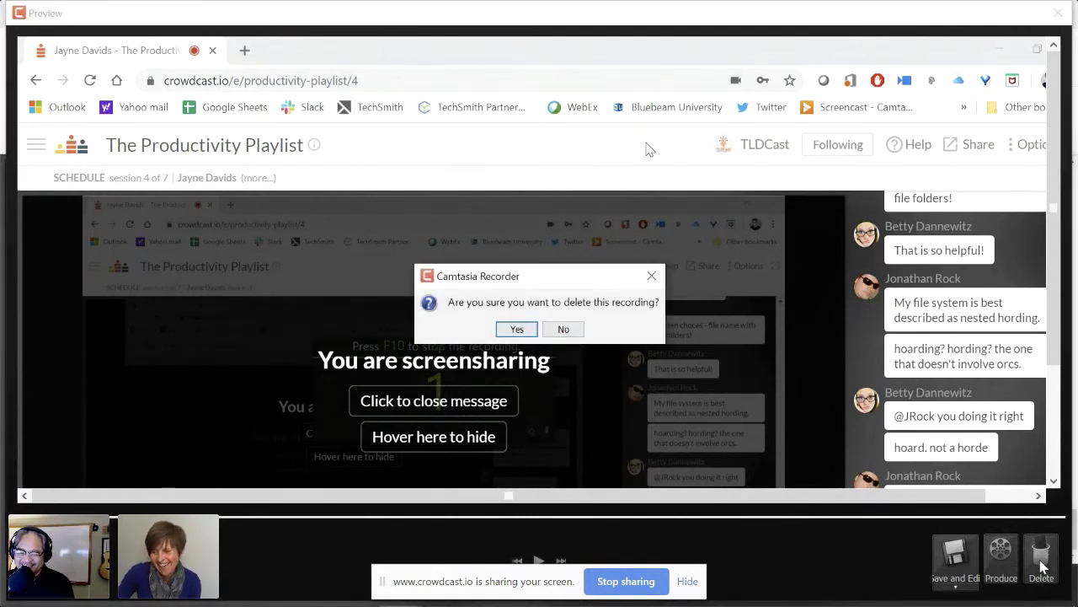
pyautogui.click(563, 329)
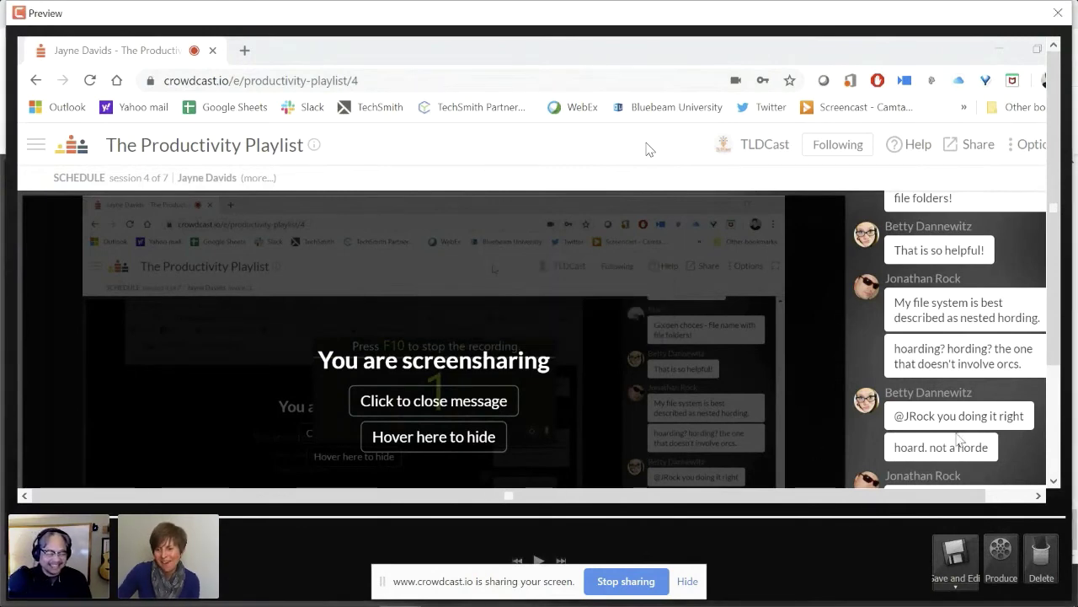
pyautogui.click(1036, 573)
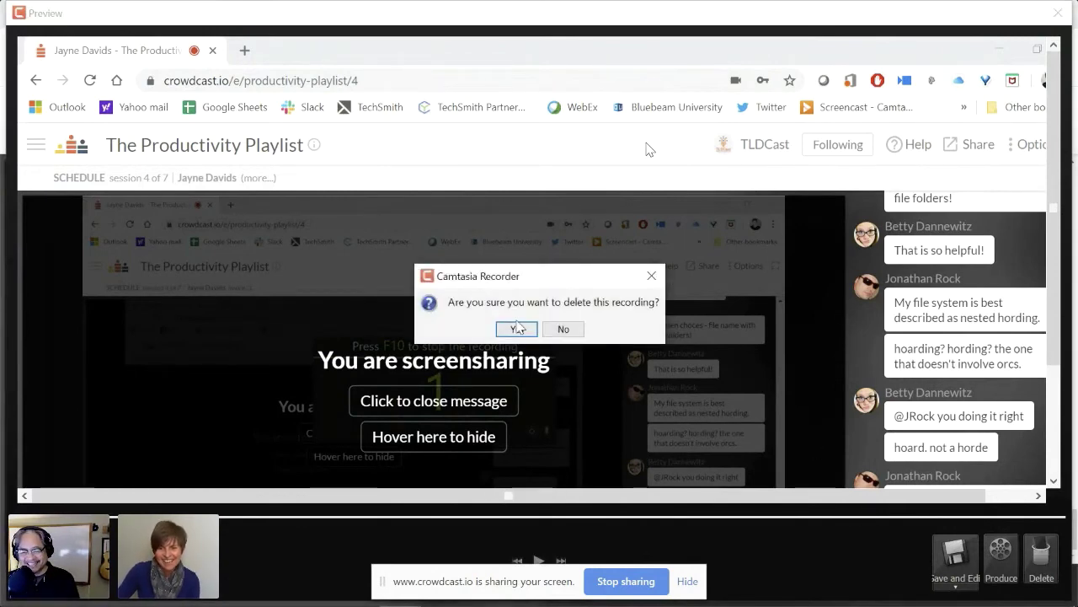
pyautogui.click(514, 330)
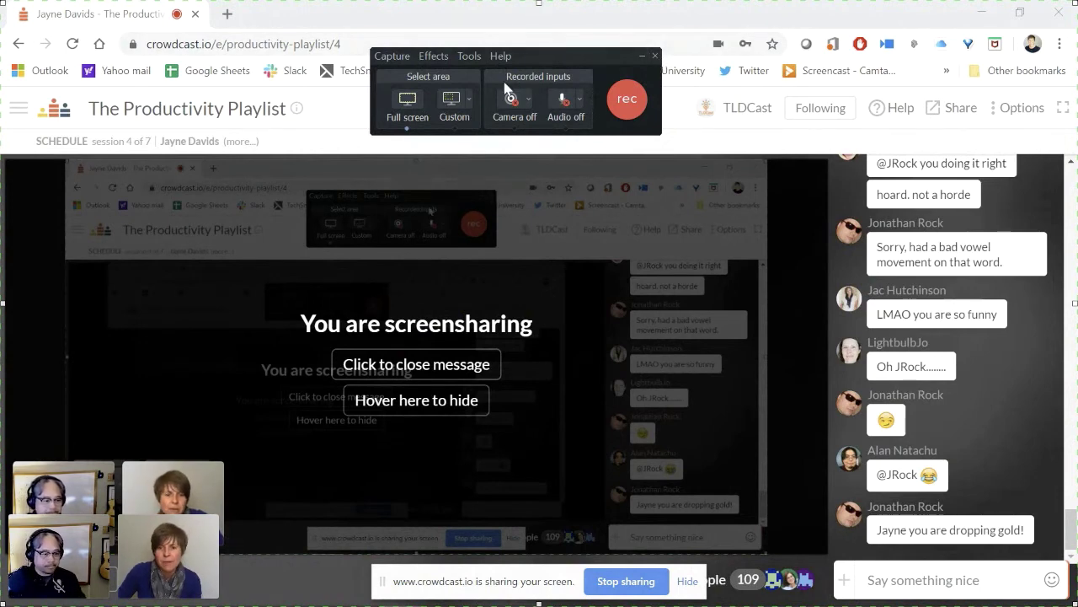
# - Review the Program workflow settings in the recorder's tool options, accept the dialog, and close the recorder
pyautogui.click(469, 56)
pyautogui.click(469, 113)
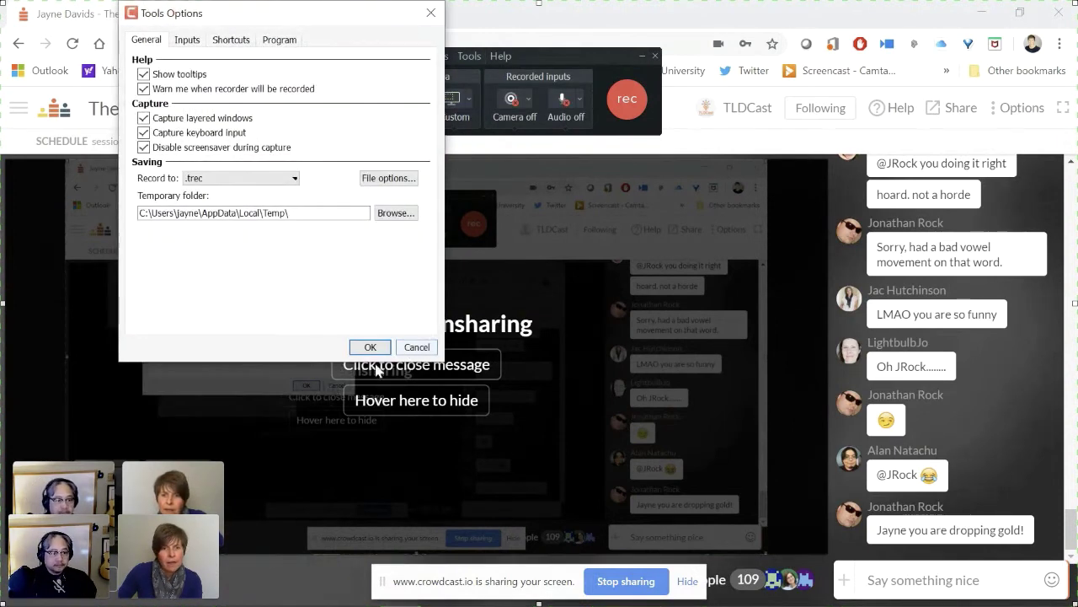
pyautogui.click(280, 42)
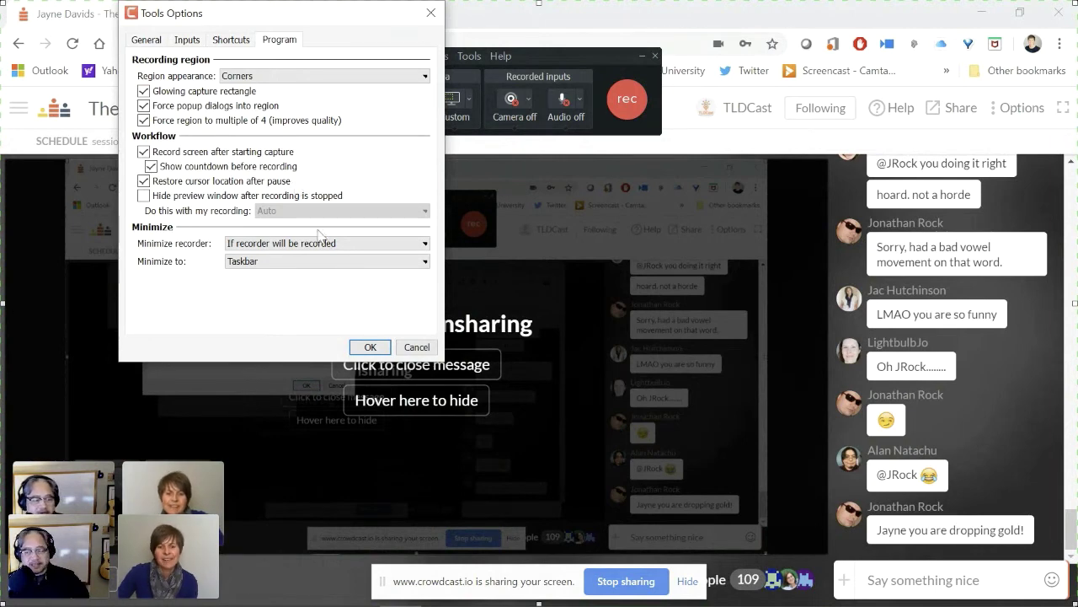
pyautogui.click(385, 348)
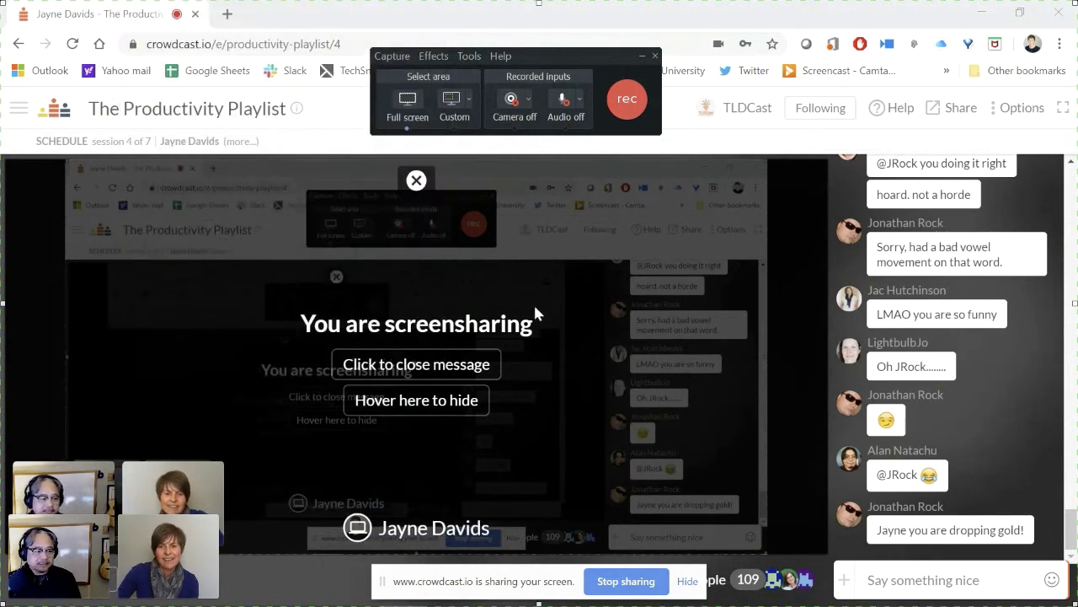
pyautogui.click(654, 56)
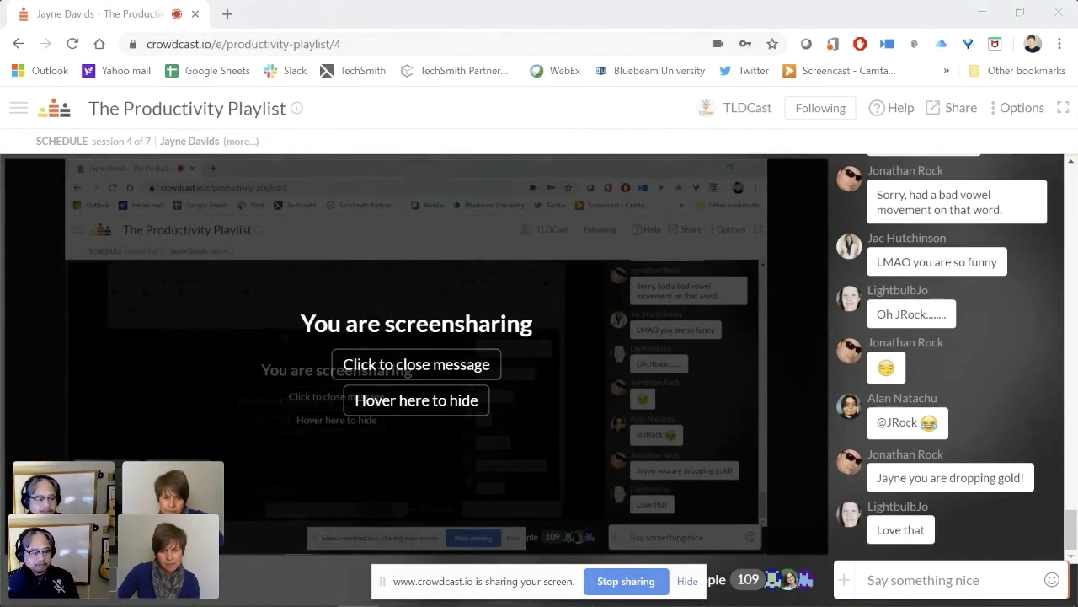
# - Switch to the Camtasia editor and snap the playhead to 0:00:11;26, then to the first circleripple-01 clip's end at 0:00:08;11
pyautogui.moveTo(244, 599)
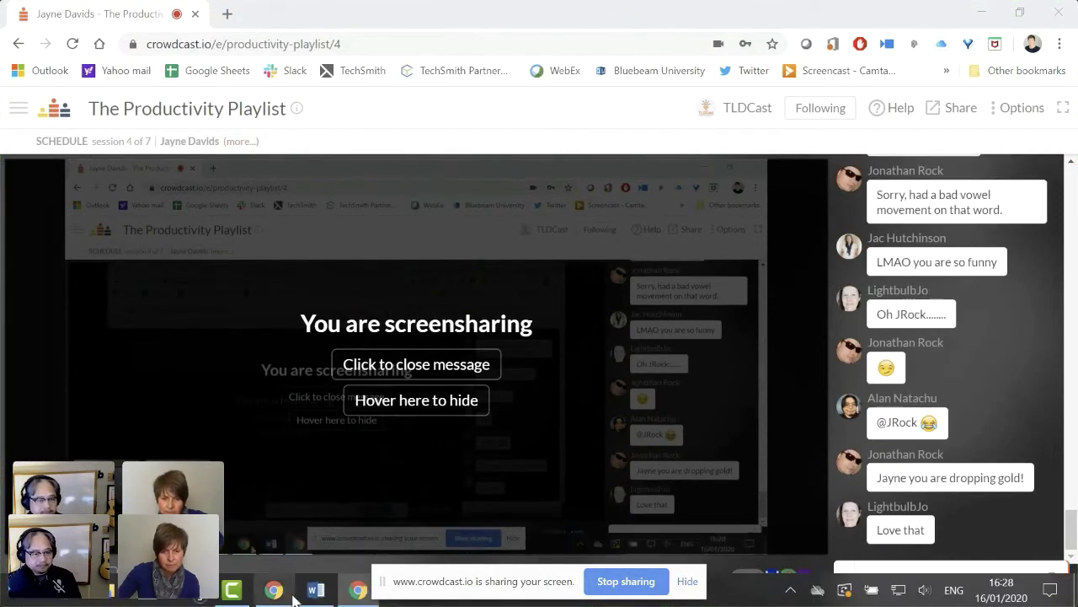
pyautogui.click(239, 589)
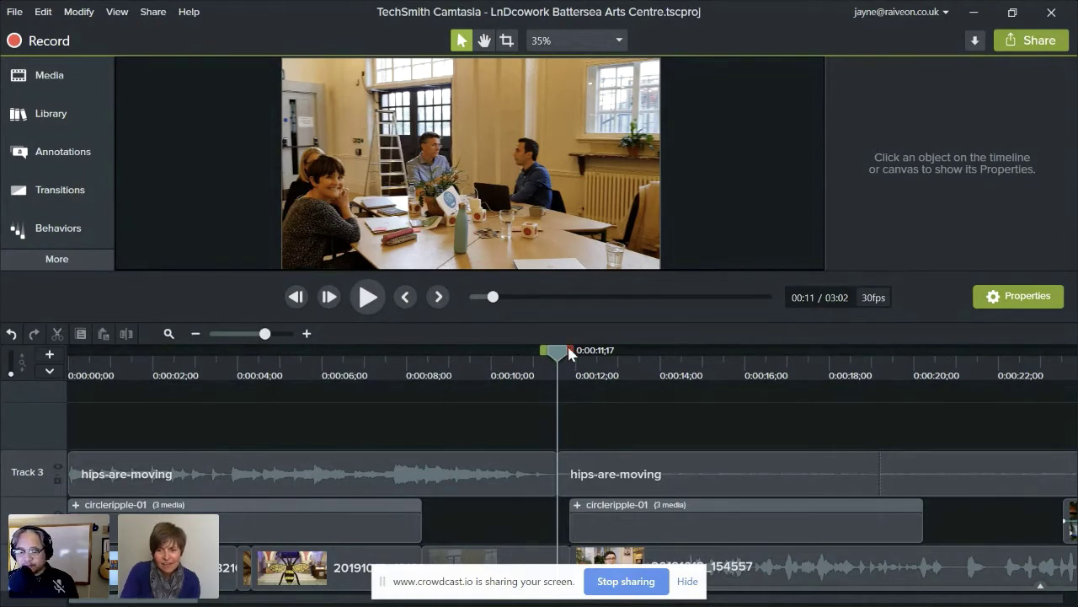
pyautogui.moveTo(555, 354); pyautogui.dragTo(572, 362)
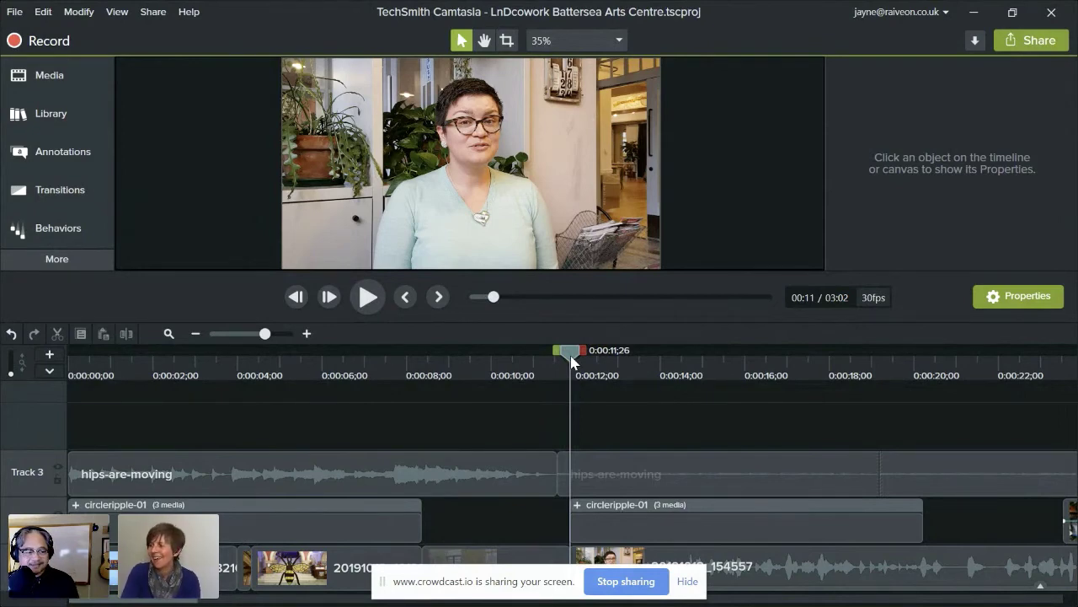
pyautogui.click(422, 373)
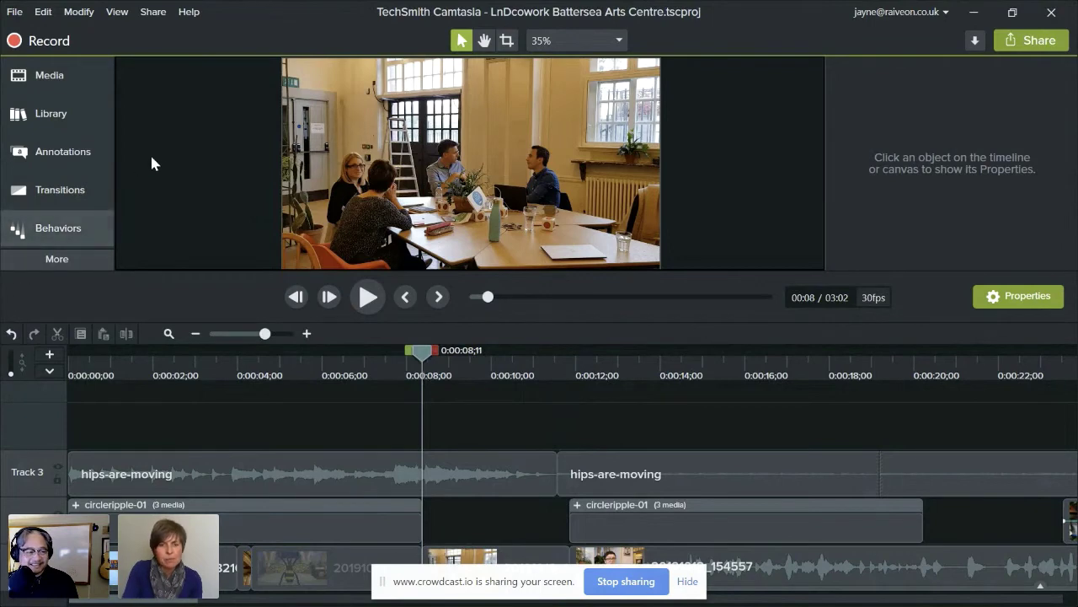
# - Open the Camtasia 2019 keyboard shortcuts reference from the help resources, skim the article, and close it
pyautogui.click(189, 15)
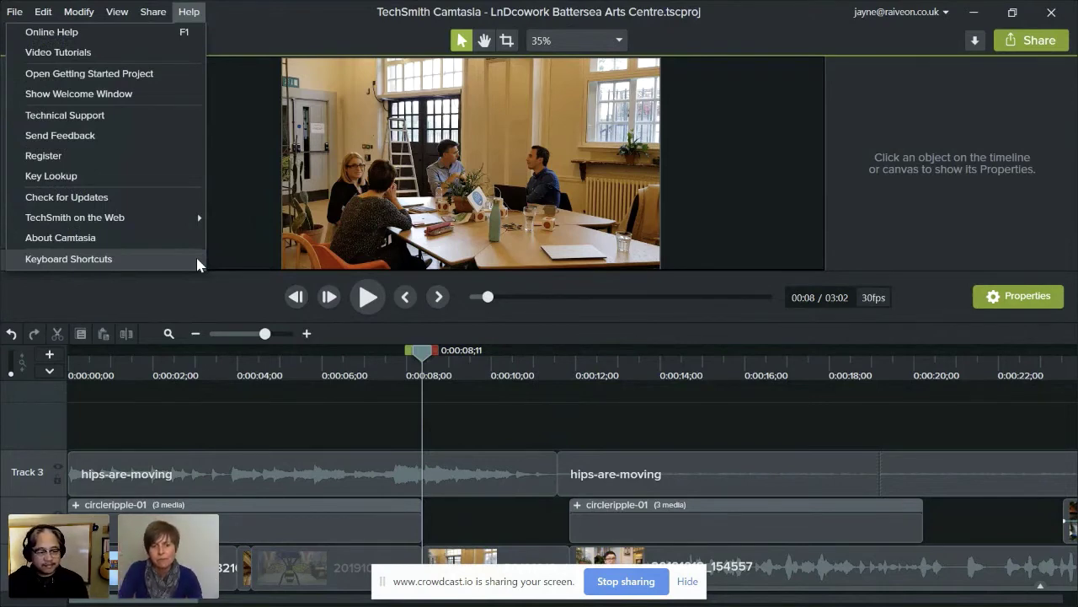
pyautogui.click(149, 263)
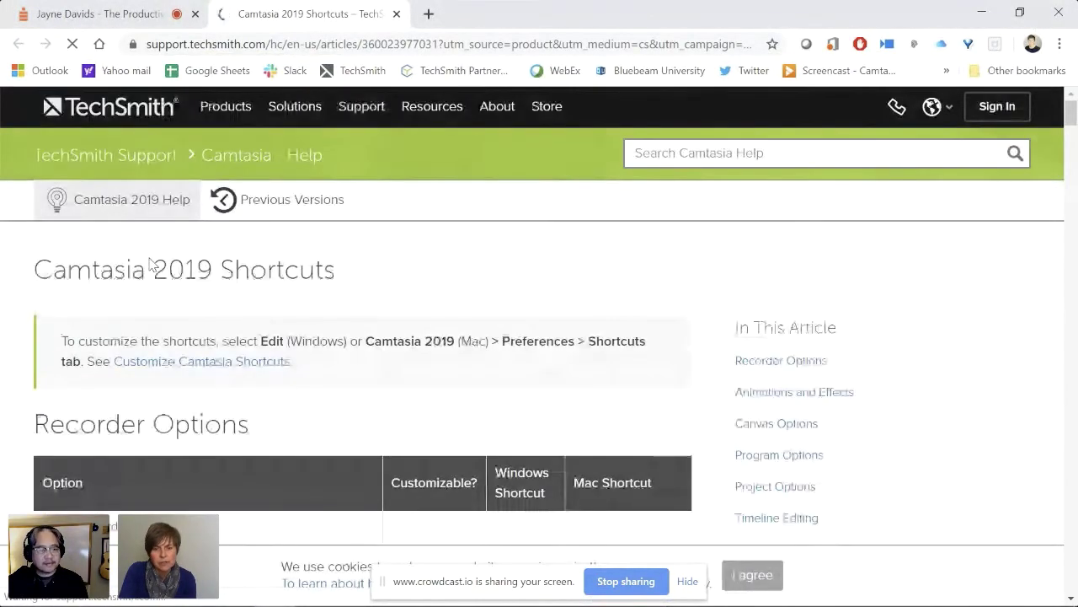
pyautogui.scroll(-4, 337, 362)
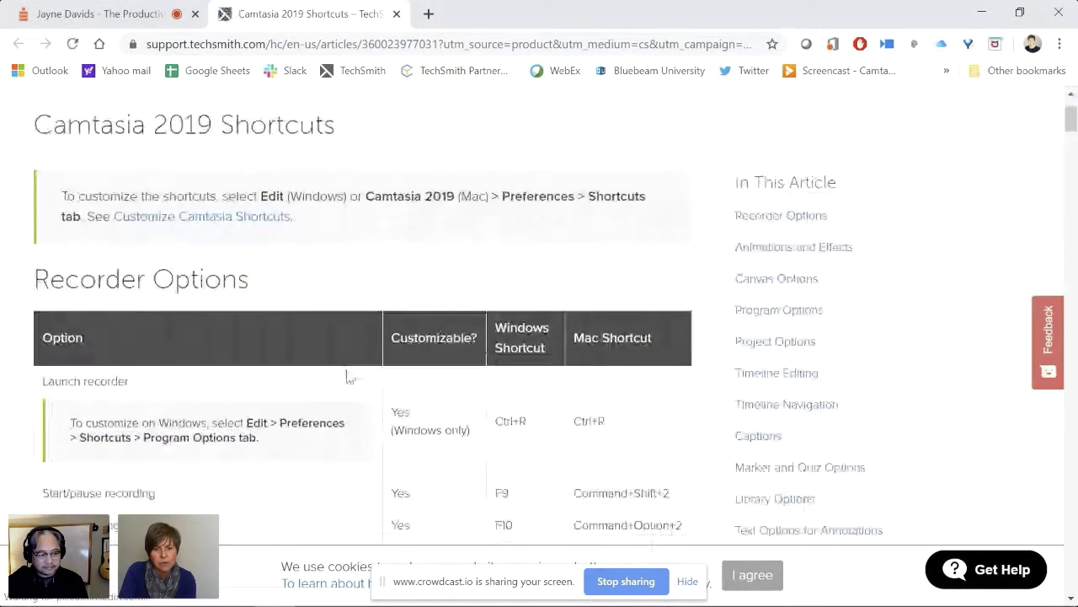
pyautogui.scroll(1, 345, 374)
pyautogui.scroll(3, 345, 373)
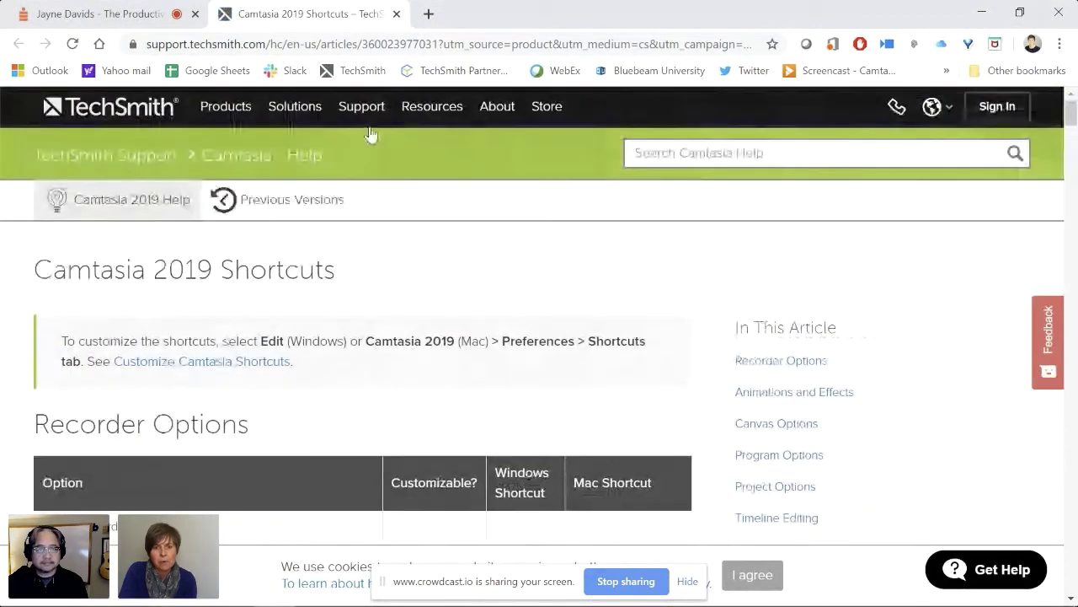
pyautogui.click(396, 14)
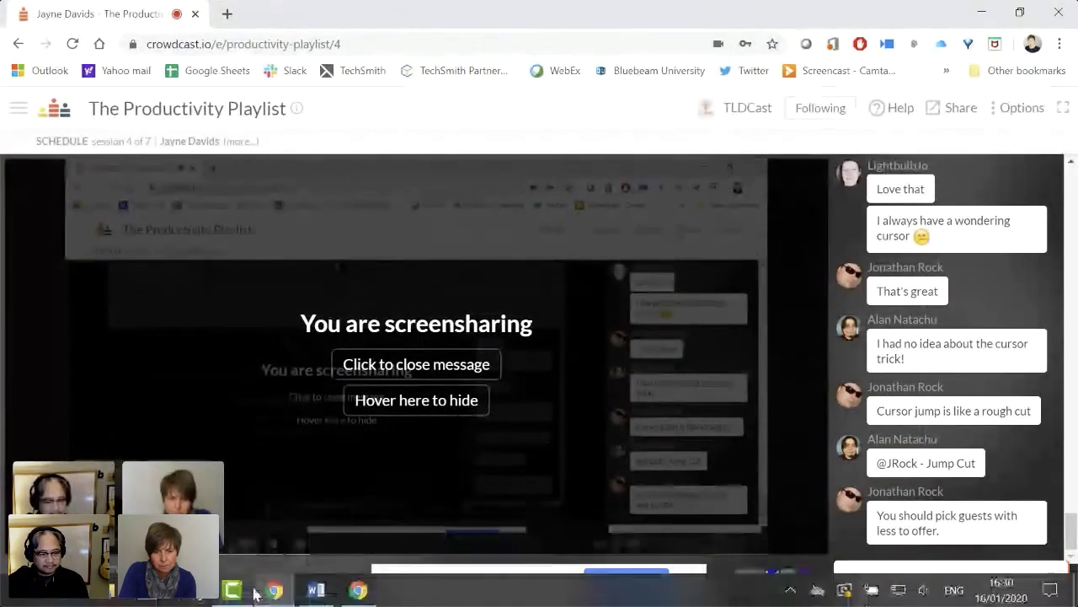
# - Return to the Camtasia editor and step the playhead back frame by frame from 0:00:08;11 to 0:00:08;04
pyautogui.click(236, 595)
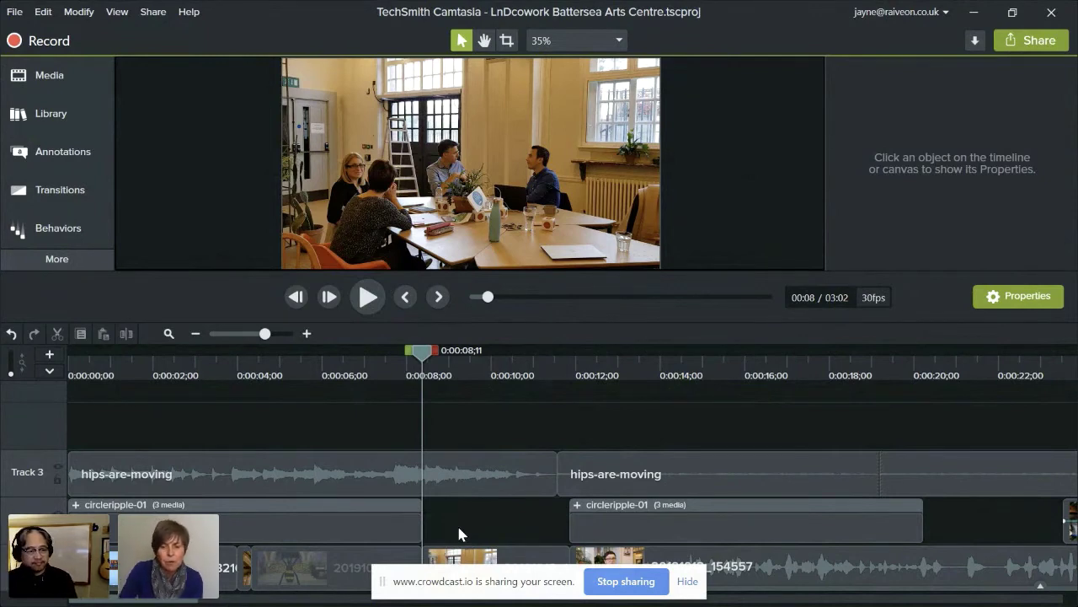
pyautogui.moveTo(434, 358)
pyautogui.mouseDown()
pyautogui.moveTo(460, 358)
pyautogui.moveTo(423, 364)
pyautogui.mouseUp()
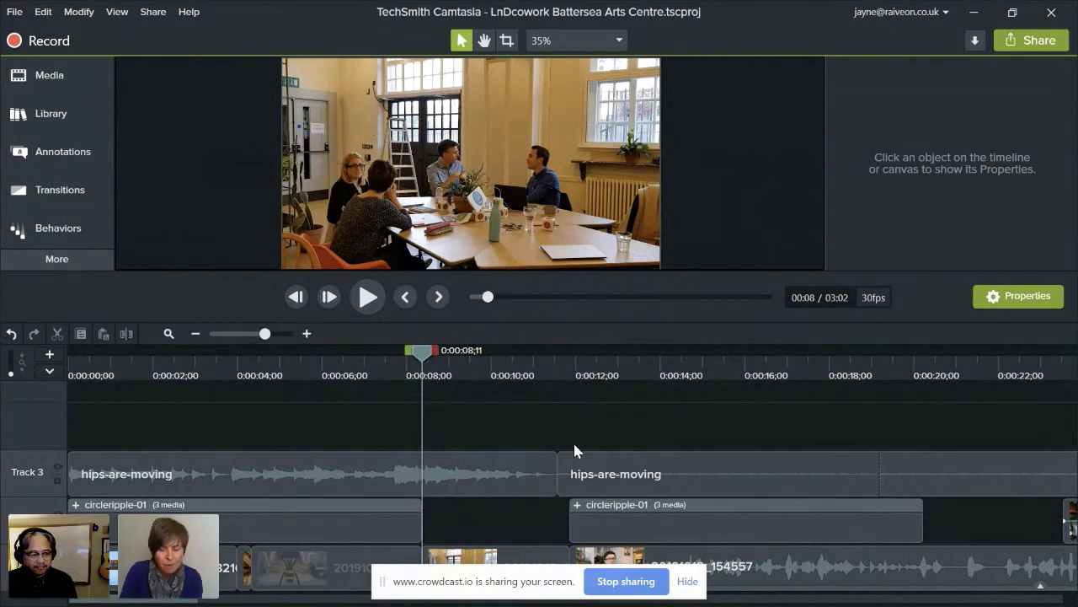
pyautogui.press(',')
pyautogui.press(',')
pyautogui.press(',')
pyautogui.press(',')
pyautogui.press(',')
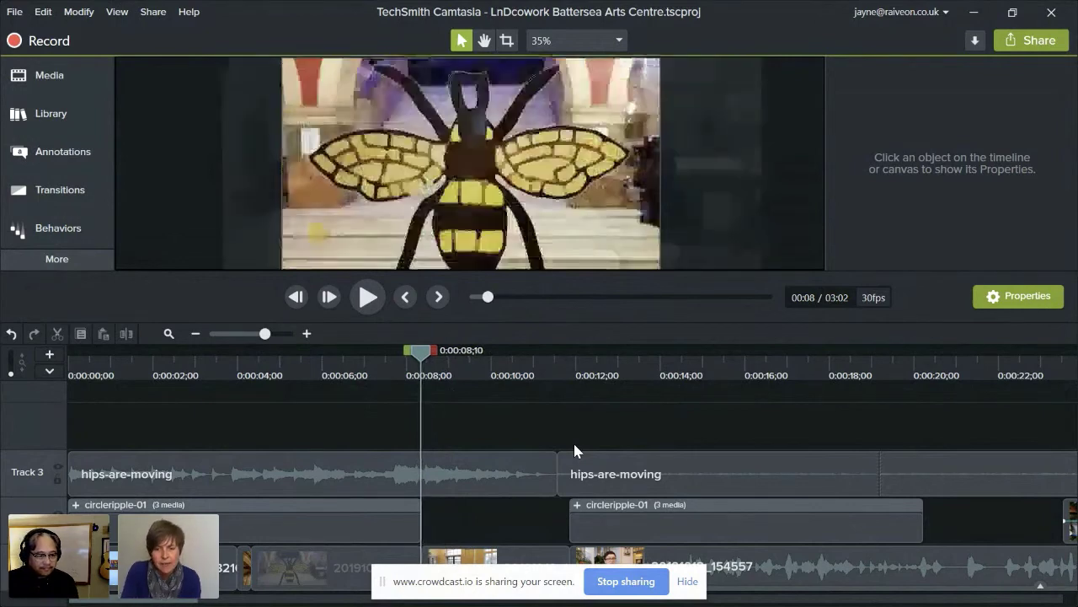
pyautogui.press(',')
pyautogui.press(',')
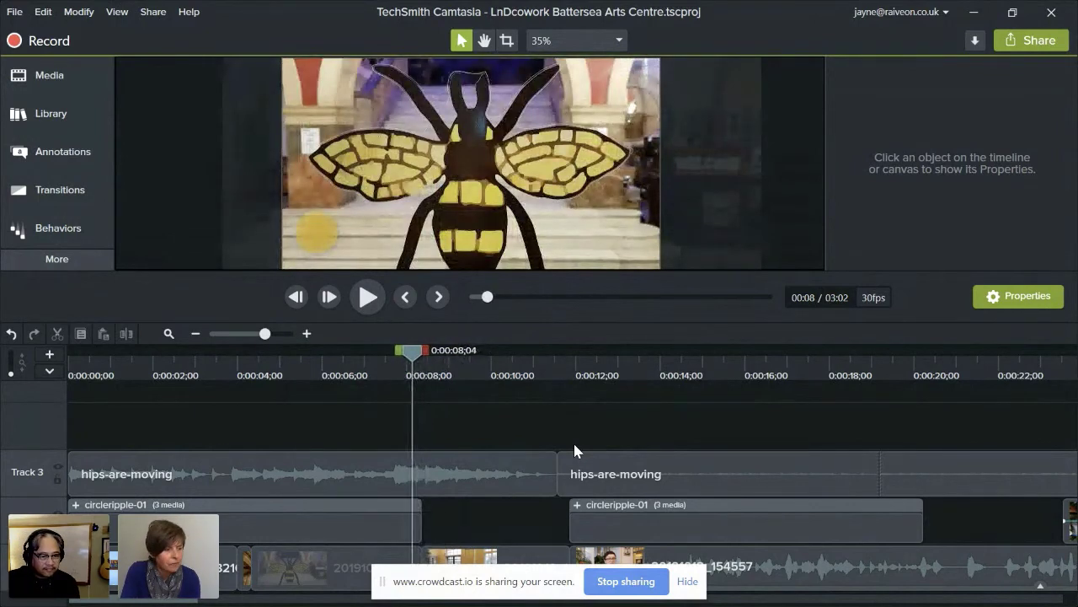
# - Step the playhead forward frame by frame past the end of the first circleripple-01 clip to 0:00:08;21
pyautogui.press('.')
pyautogui.press('.')
pyautogui.press('.')
pyautogui.press('.')
pyautogui.press('.')
pyautogui.press('.')
pyautogui.press('.')
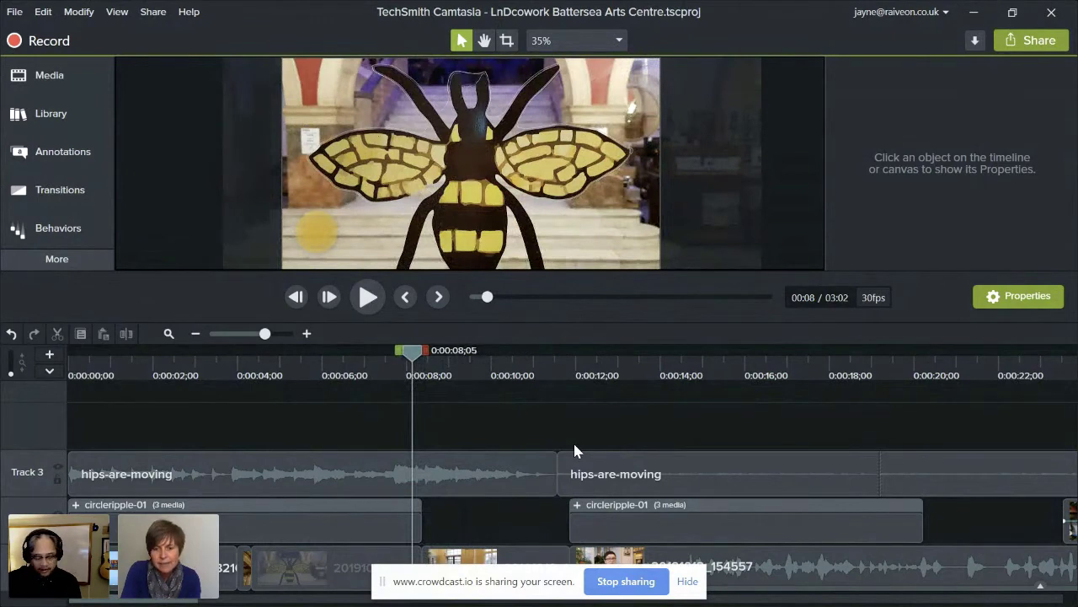
pyautogui.press('.')
pyautogui.press('.')
pyautogui.press('.')
pyautogui.press('.')
pyautogui.press('.')
pyautogui.press('.')
pyautogui.press('.')
pyautogui.press('.')
pyautogui.press('.')
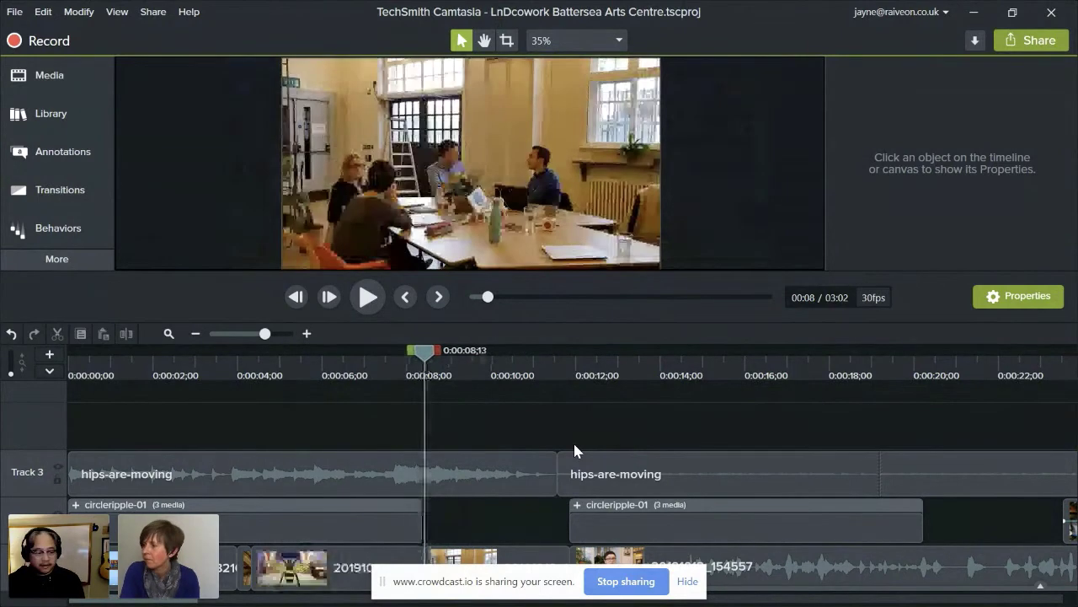
# - Nudge the playhead by single frames back to the end of the first circleripple-01 clip at 0:00:08;11
pyautogui.press(',')
pyautogui.press(',')
pyautogui.press(',')
pyautogui.press(',')
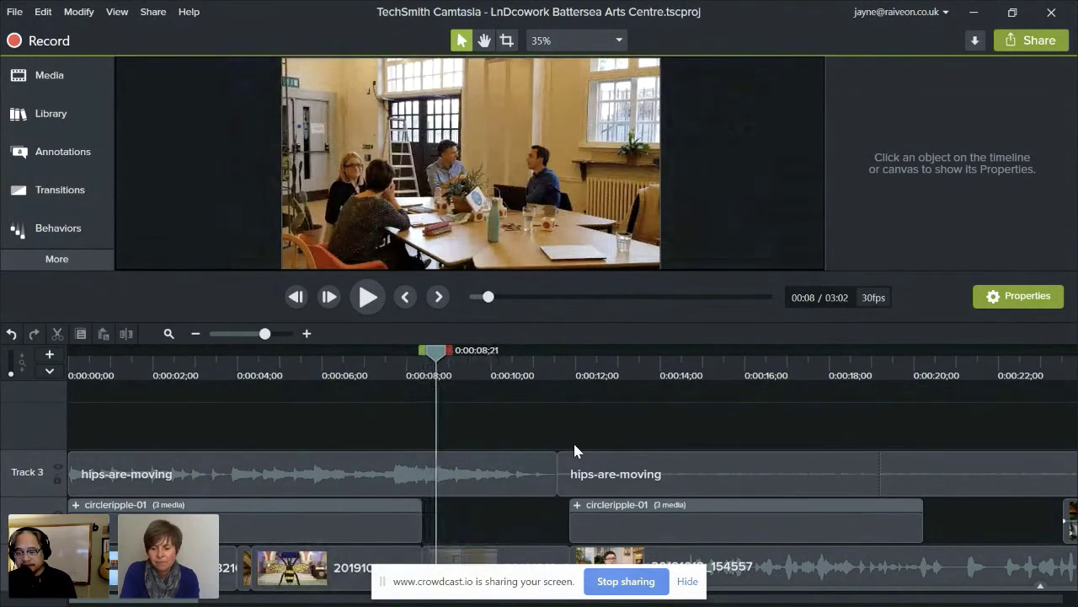
pyautogui.press(',')
pyautogui.press(',')
pyautogui.press(',')
pyautogui.press(',')
pyautogui.press(',')
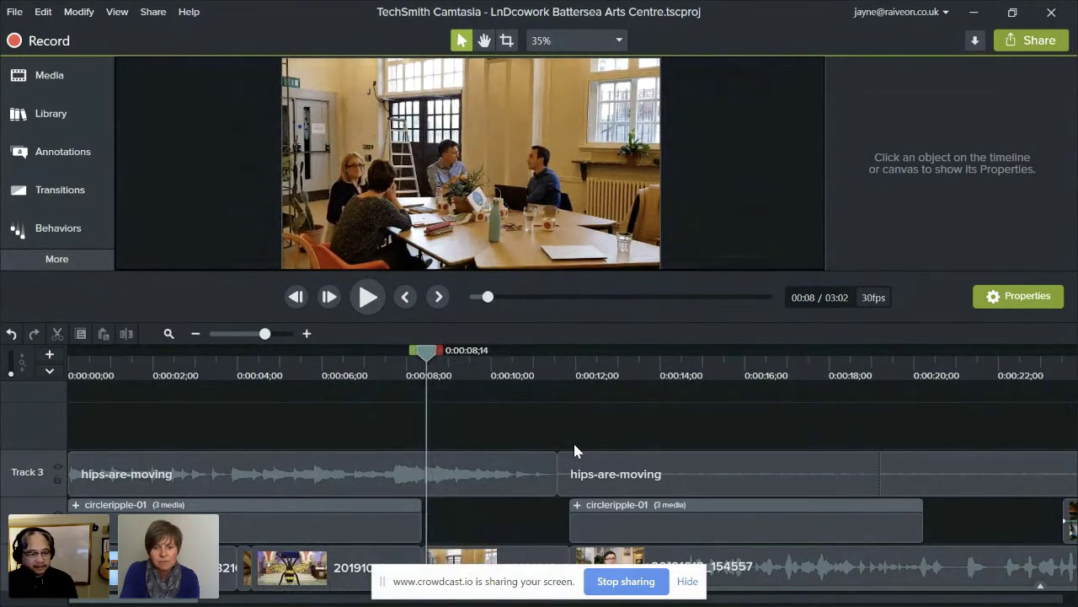
pyautogui.press('.')
pyautogui.press('.')
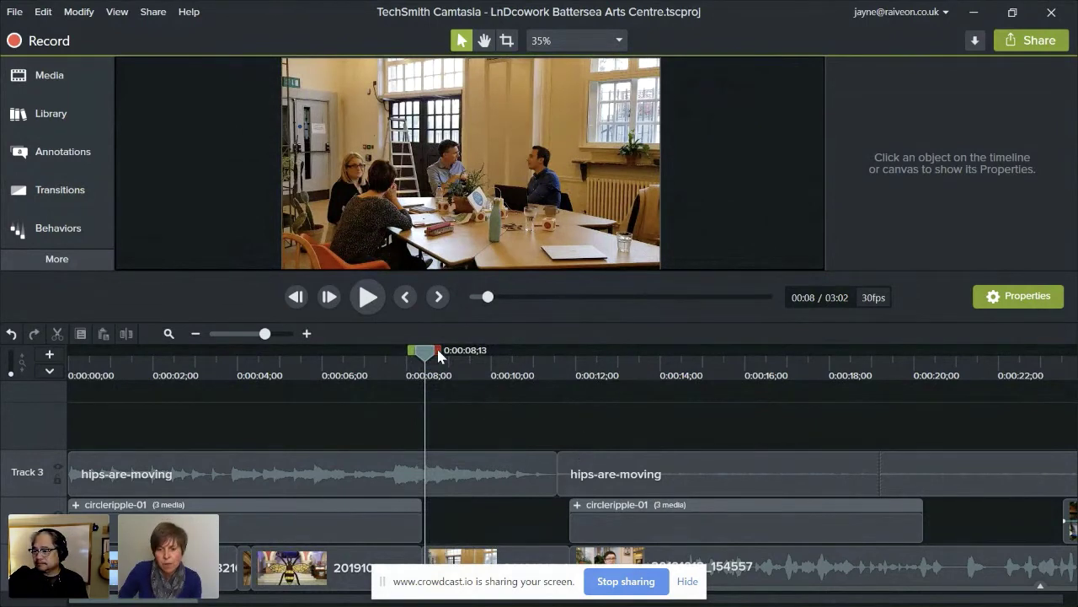
pyautogui.press(',')
pyautogui.press(',')
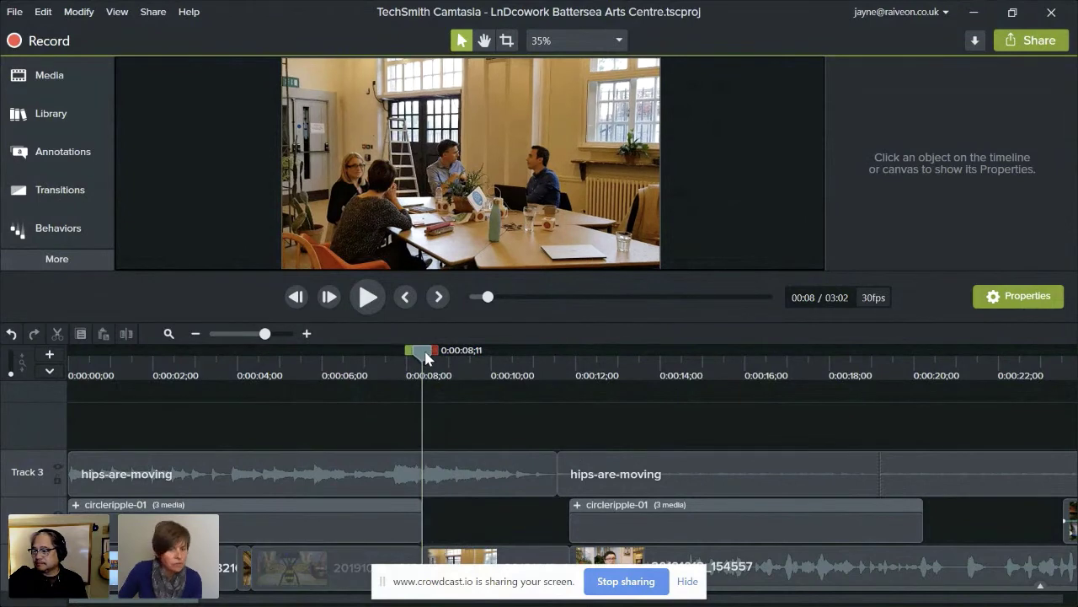
# - Move the screen-sharing bar off the timeline, then select the 20191018_154557 clip and place the playhead at 0:00:15;19
pyautogui.moveTo(518, 579); pyautogui.dragTo(879, 101)
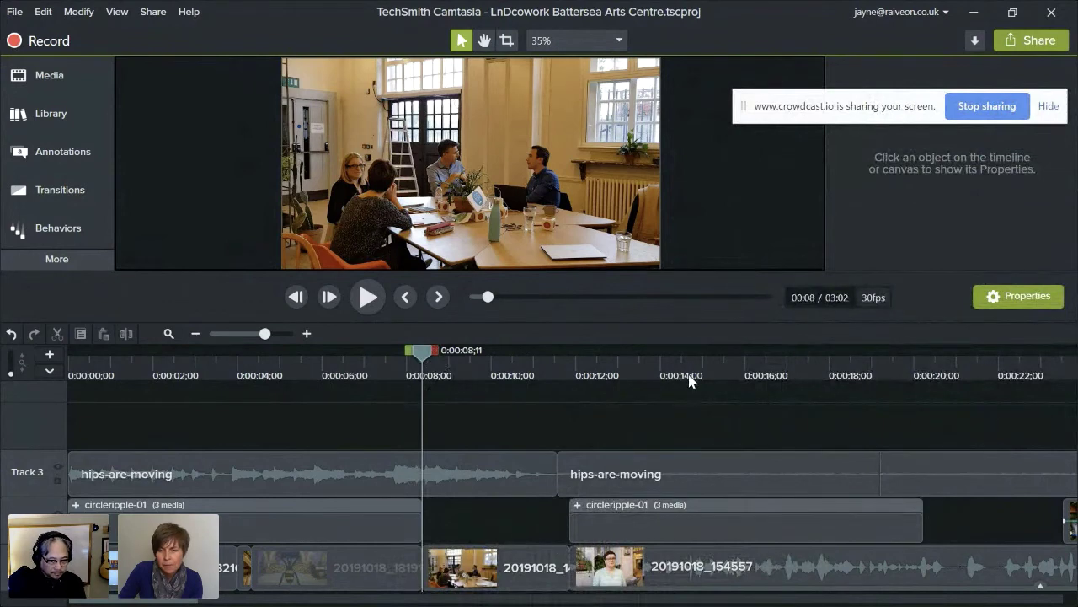
pyautogui.click(707, 472)
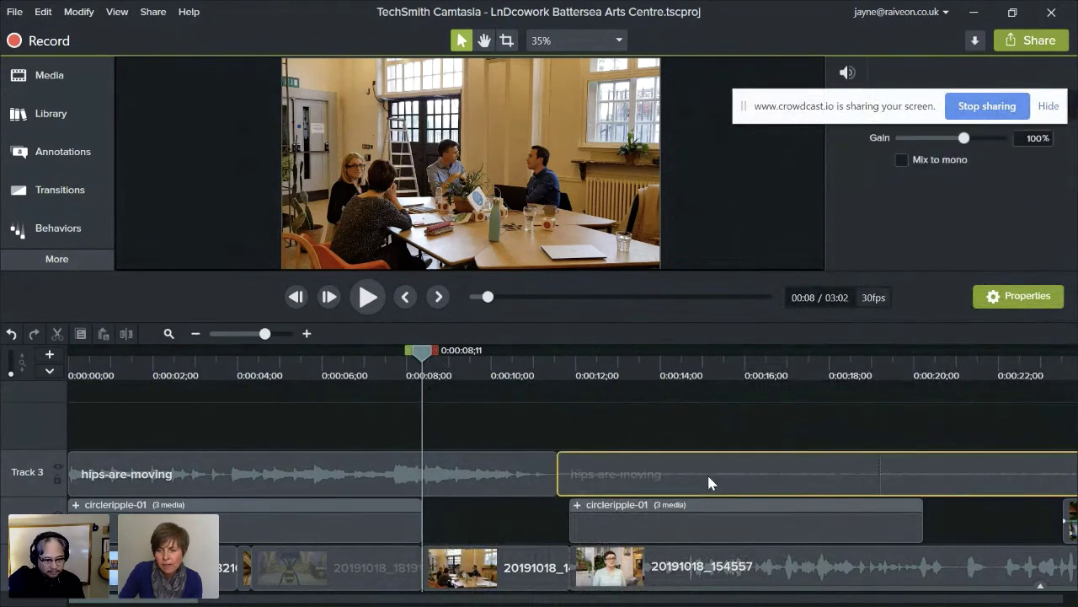
pyautogui.click(722, 532)
pyautogui.click(733, 566)
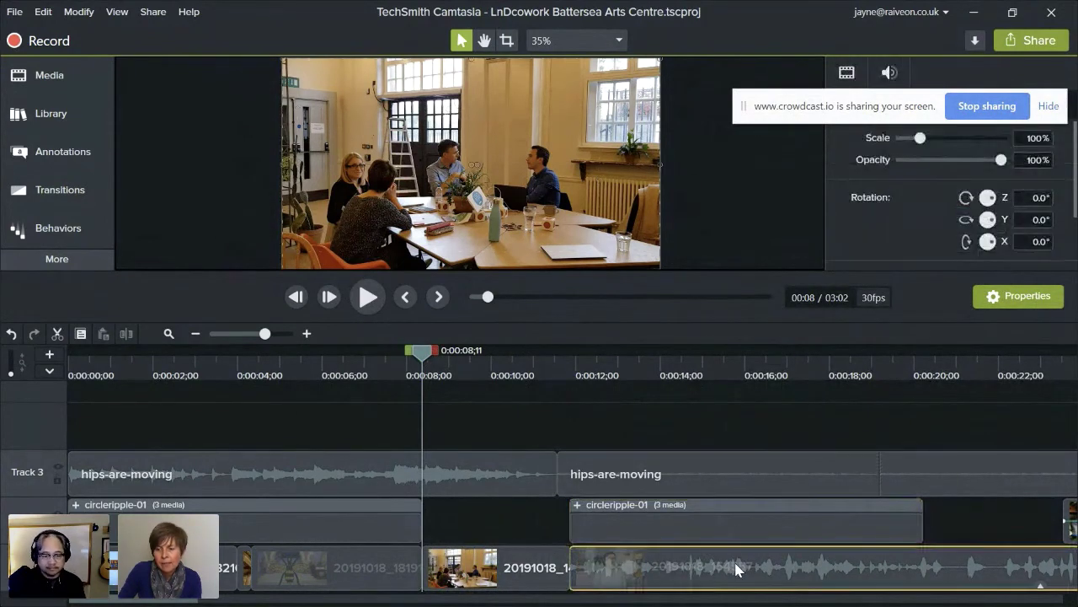
pyautogui.click(727, 360)
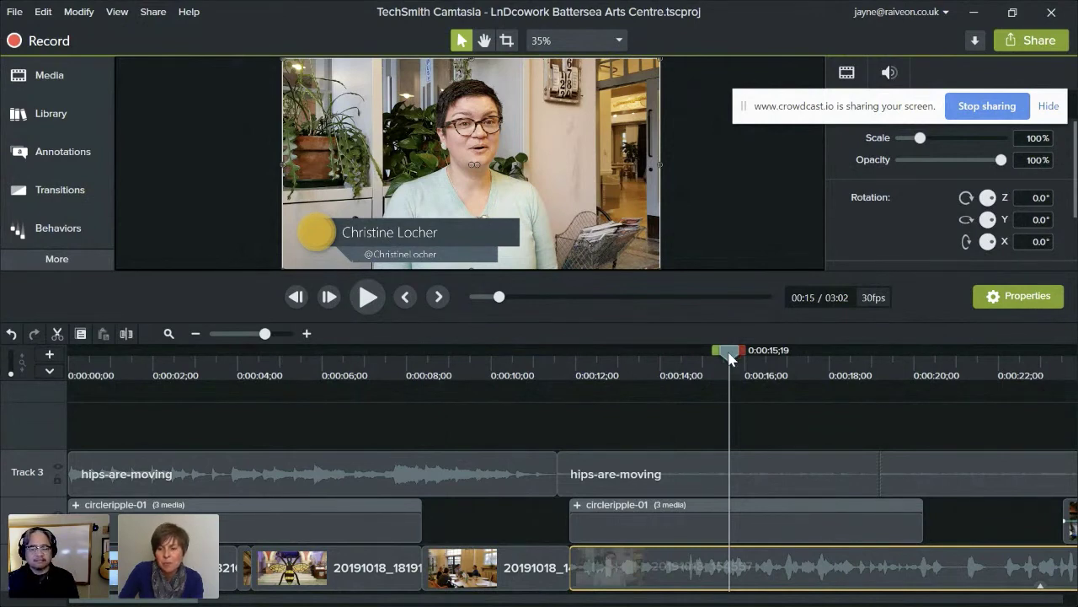
# - Split all tracks at 0:00:15;19 by opening a gap to 0:00:17;22, then close the gap and select the separated pieces
pyautogui.moveTo(730, 358); pyautogui.dragTo(819, 366)
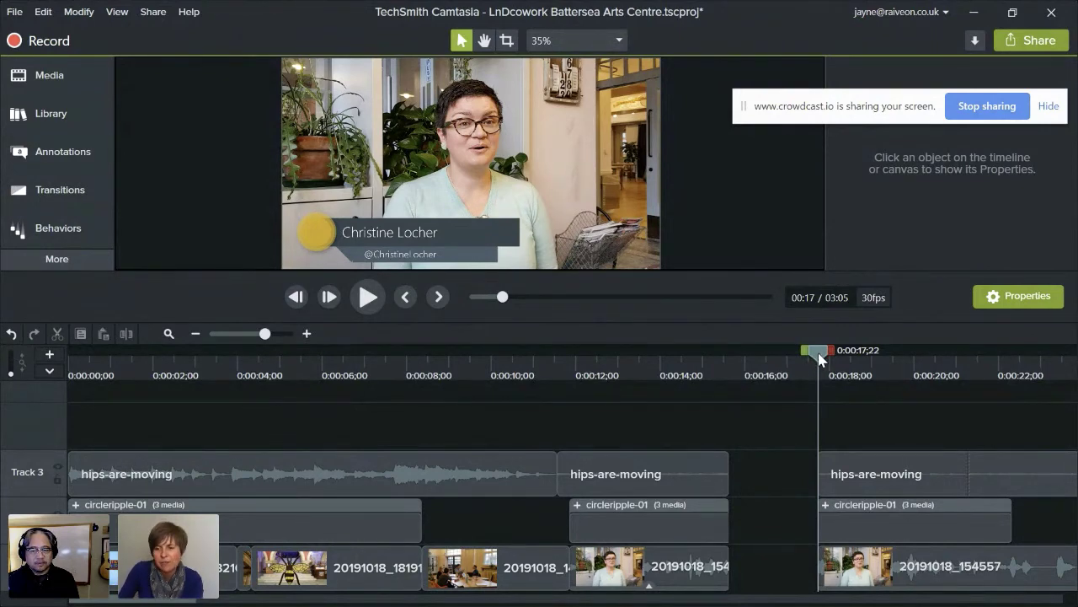
pyautogui.moveTo(819, 358); pyautogui.dragTo(690, 371)
pyautogui.click(746, 465)
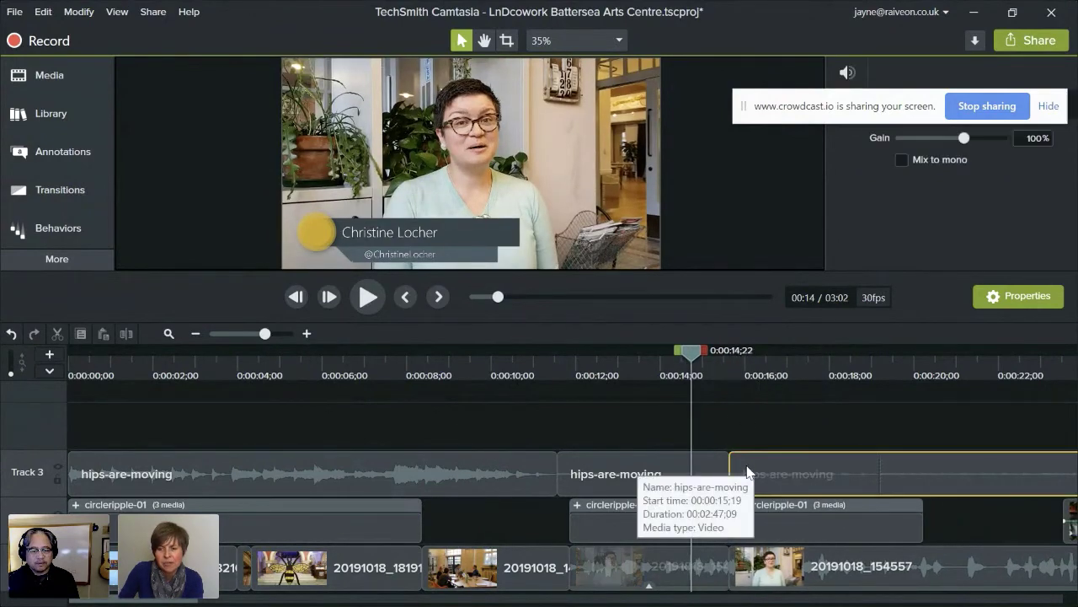
pyautogui.click(754, 517)
pyautogui.click(765, 569)
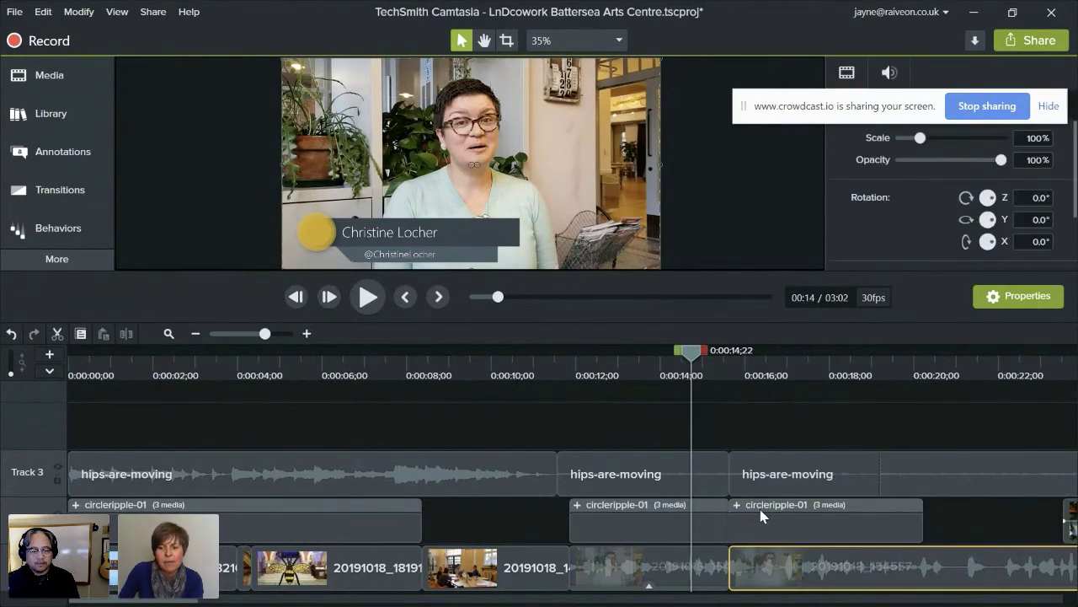
# - Place the playhead at 0:00:13;24 and split all tracks there, leaving no gap between the pieces
pyautogui.click(728, 360)
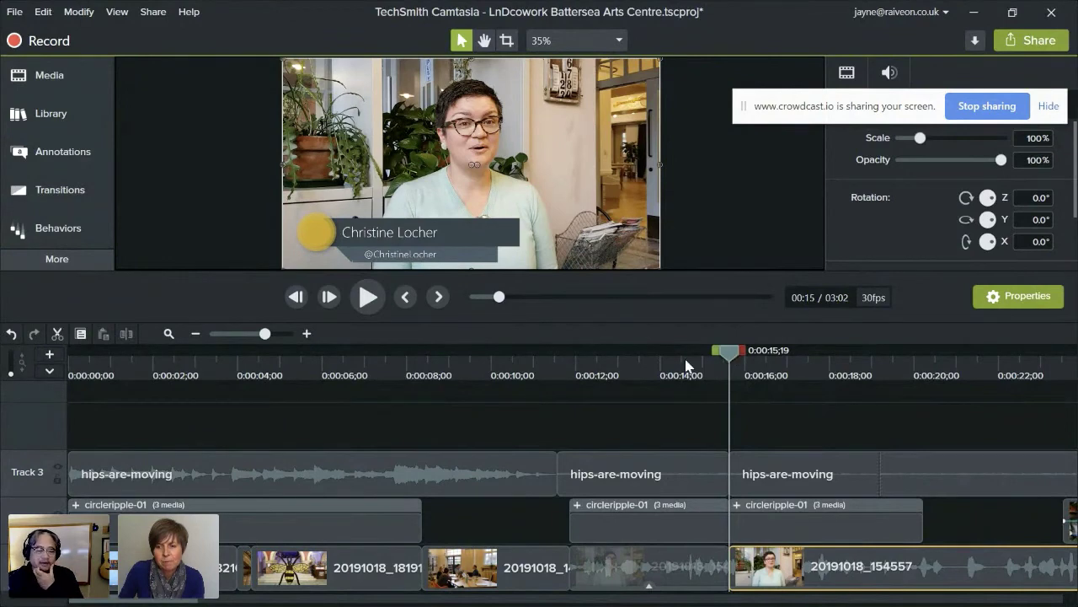
pyautogui.click(653, 370)
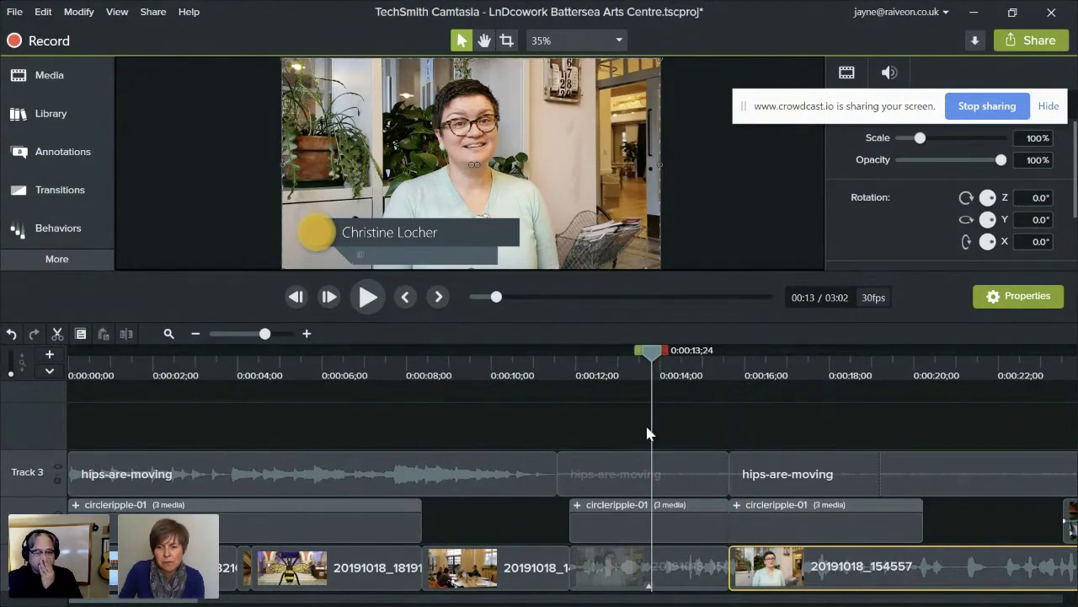
pyautogui.click(638, 486)
pyautogui.click(649, 559)
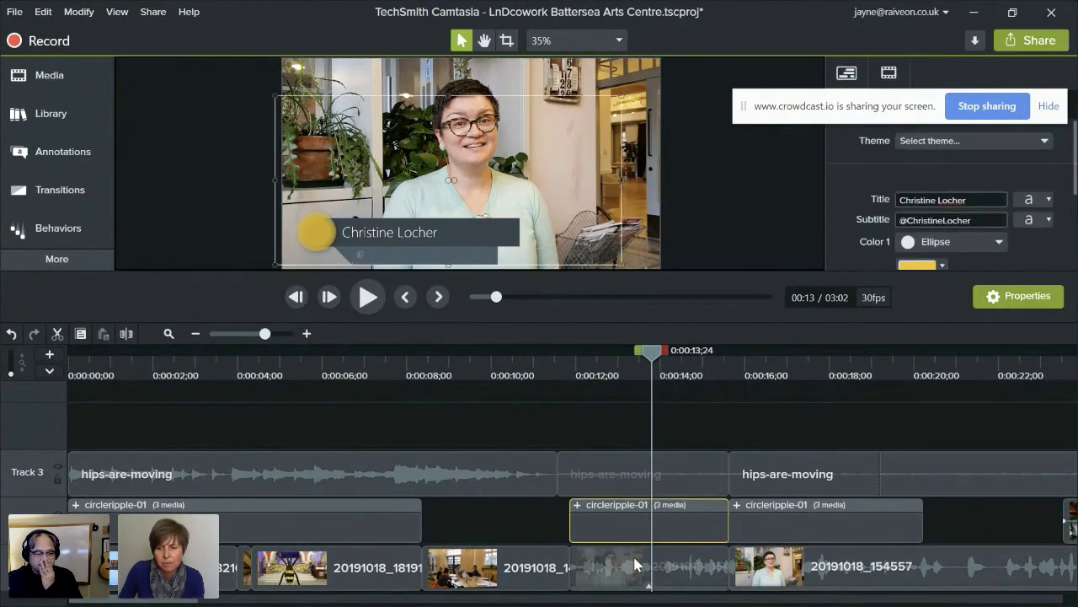
pyautogui.click(634, 559)
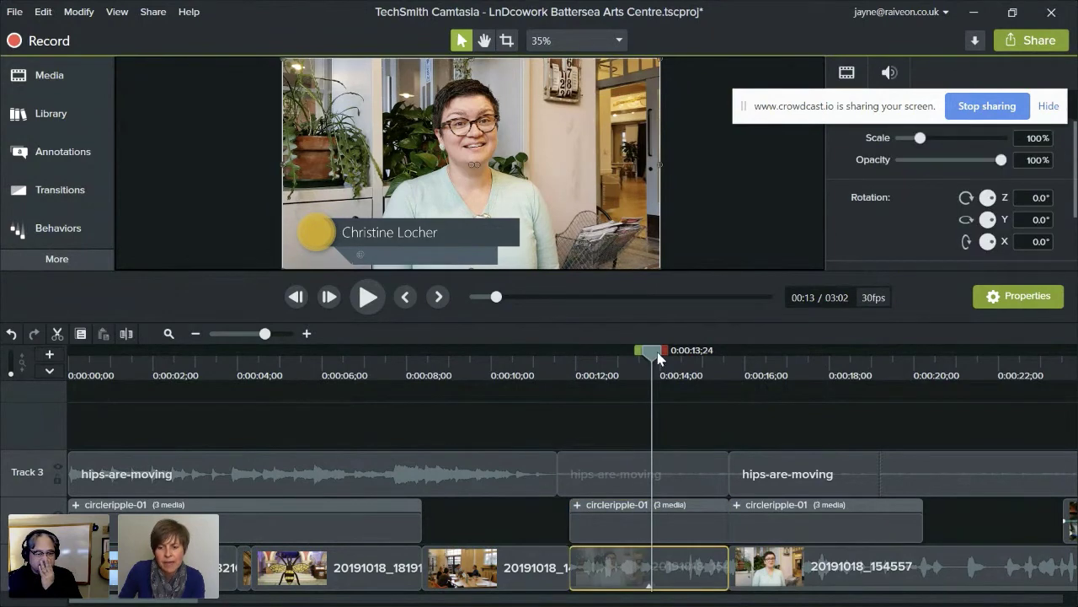
pyautogui.moveTo(653, 358); pyautogui.dragTo(614, 384)
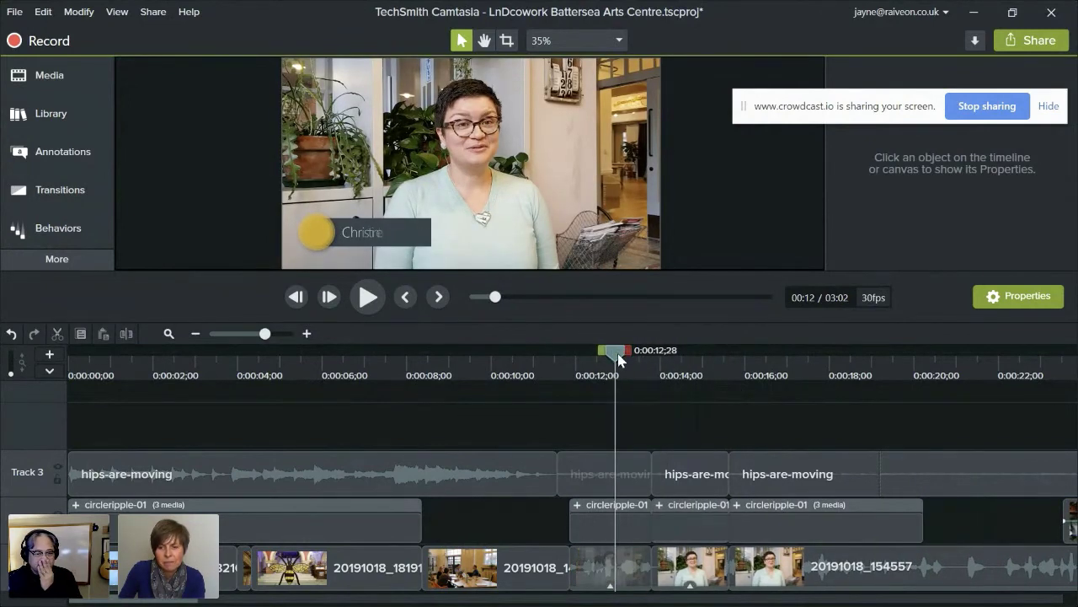
# - Split all tracks at 0:00:12;28, push the following clips to 0:00:17;25, and place the playhead inside the gap at 0:00:16;01
pyautogui.moveTo(654, 368); pyautogui.dragTo(824, 380)
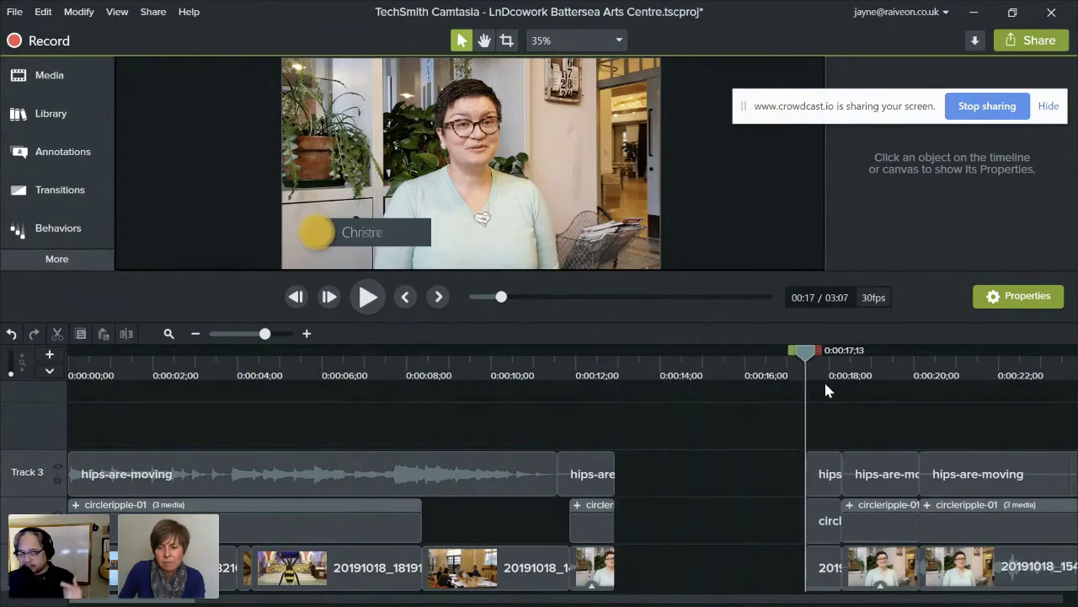
pyautogui.click(746, 368)
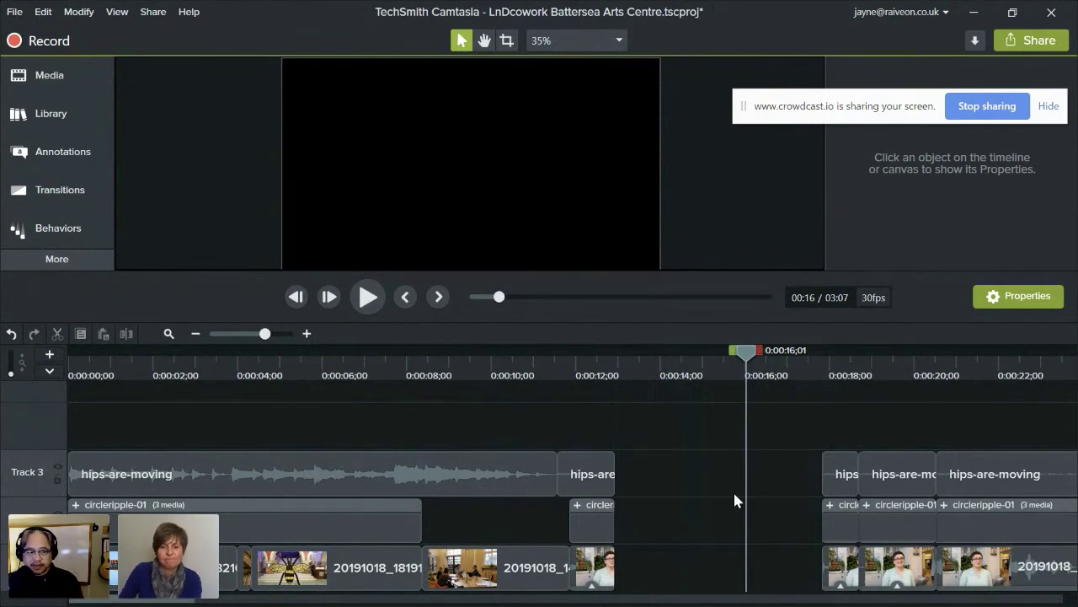
# - Split only the first hips-are-moving clip on Track 3 at 0:00:04;17
pyautogui.click(497, 475)
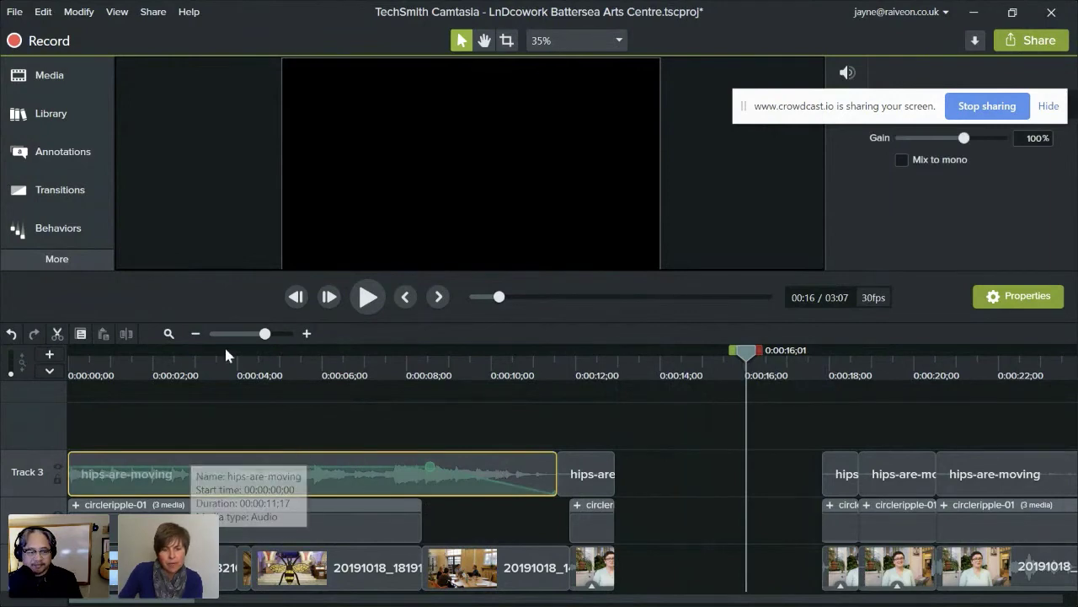
pyautogui.click(263, 376)
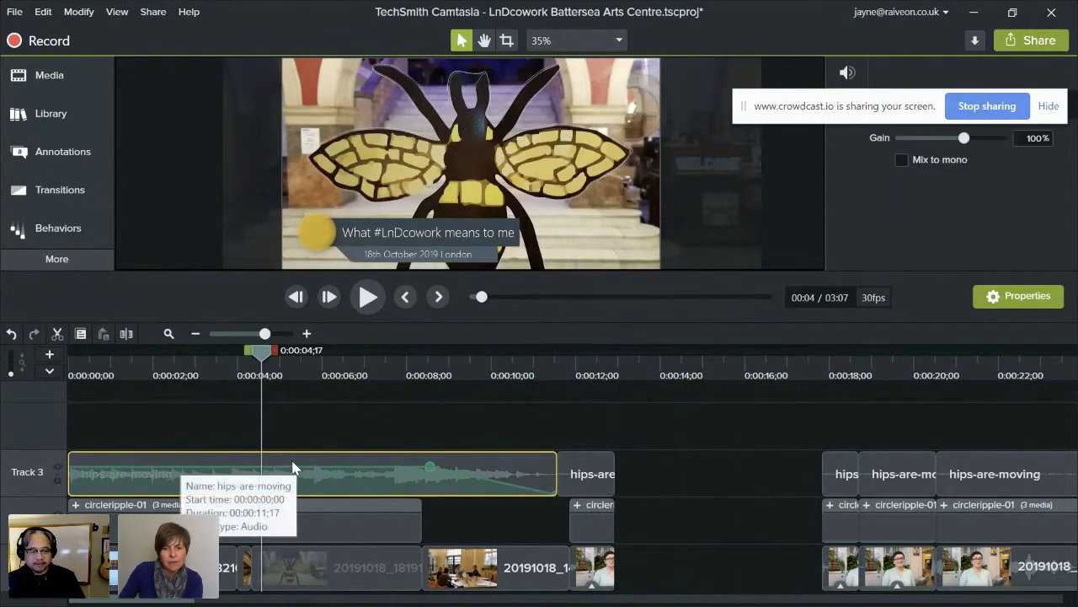
pyautogui.press('s')
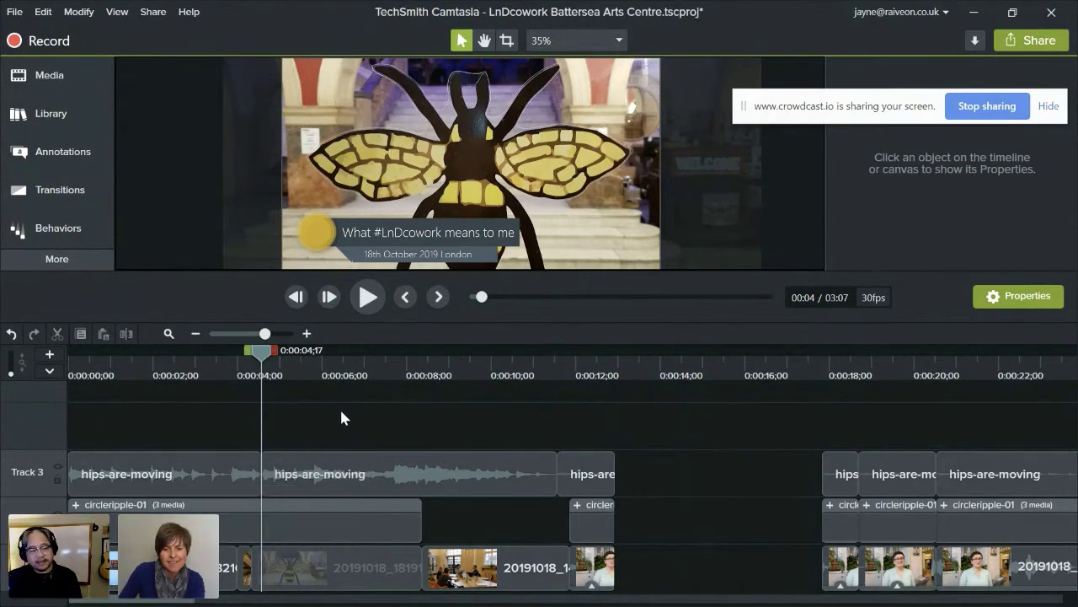
# - Select the split hips-are-moving pieces along Track 3 to check them, ending on the piece that starts at 0:00:04;17
pyautogui.click(335, 488)
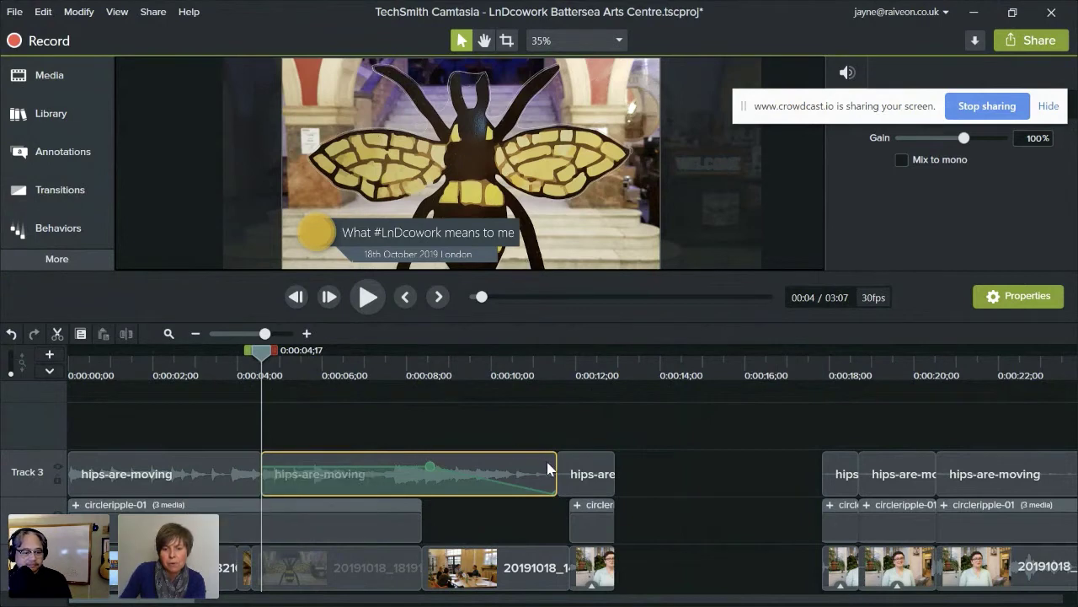
pyautogui.click(585, 474)
pyautogui.click(846, 483)
pyautogui.click(896, 489)
pyautogui.click(386, 473)
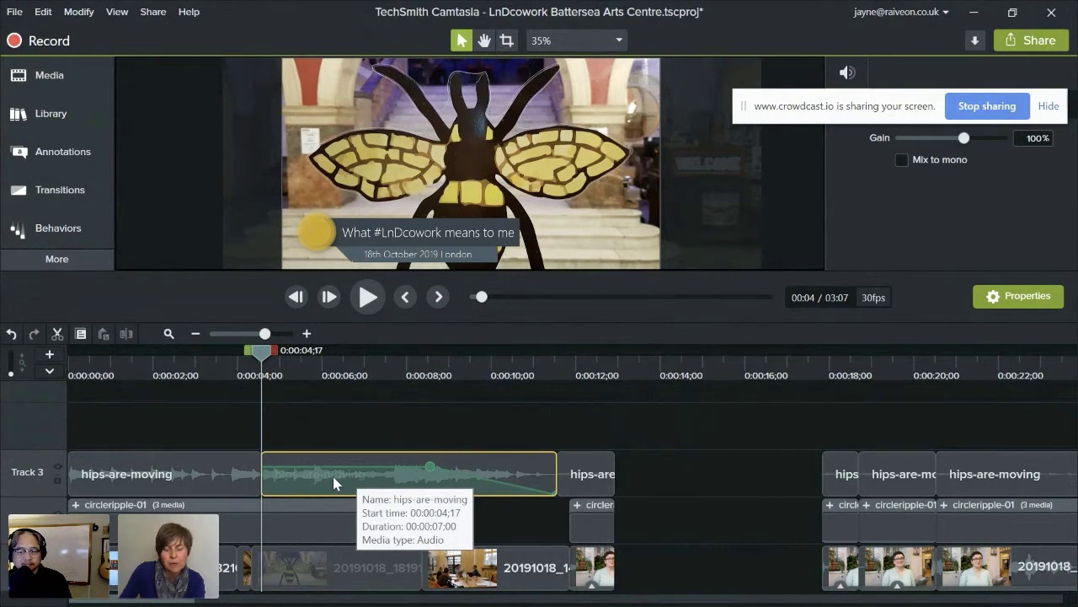
pyautogui.moveTo(333, 476)
pyautogui.mouseDown()
pyautogui.moveTo(547, 491)
pyautogui.moveTo(317, 487)
pyautogui.mouseUp()
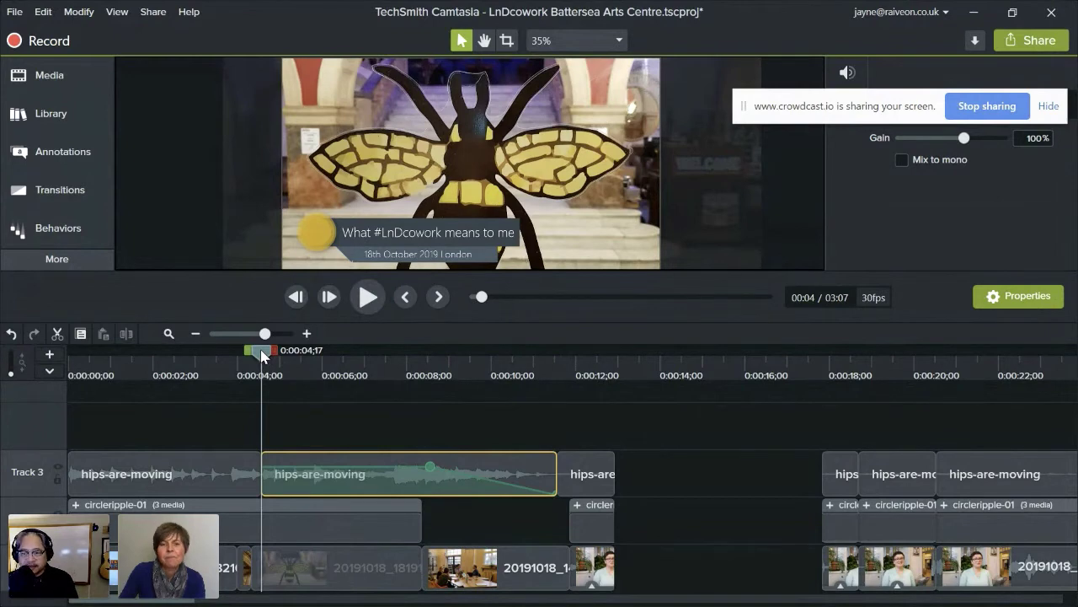
# - View the keyboard shortcut preferences, start editing the shortcut for Add last used transition, and cancel without saving
pyautogui.click(44, 23)
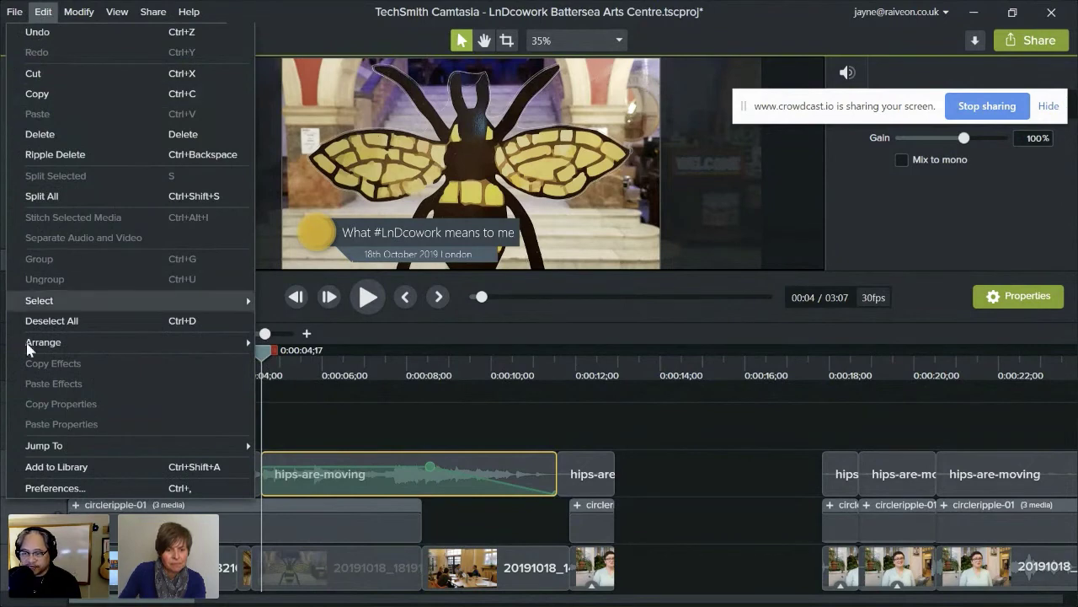
pyautogui.click(75, 488)
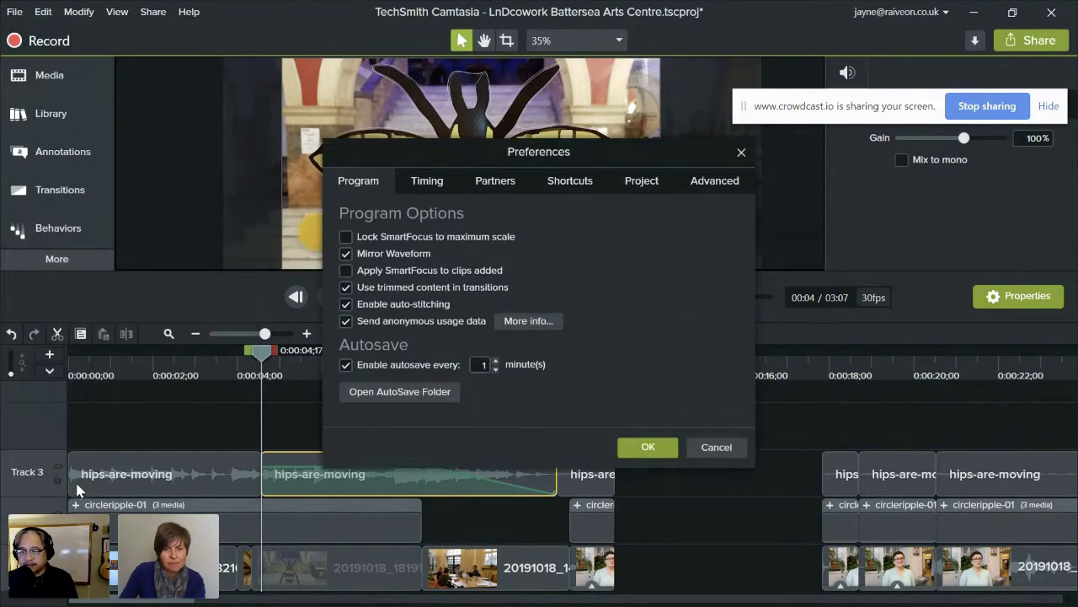
pyautogui.click(583, 184)
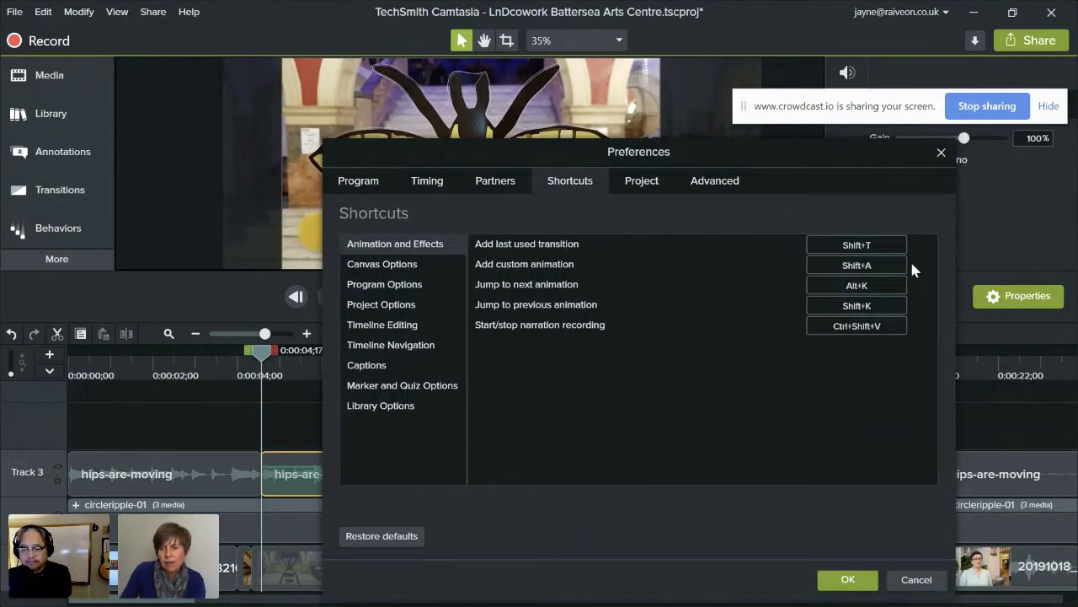
pyautogui.click(879, 245)
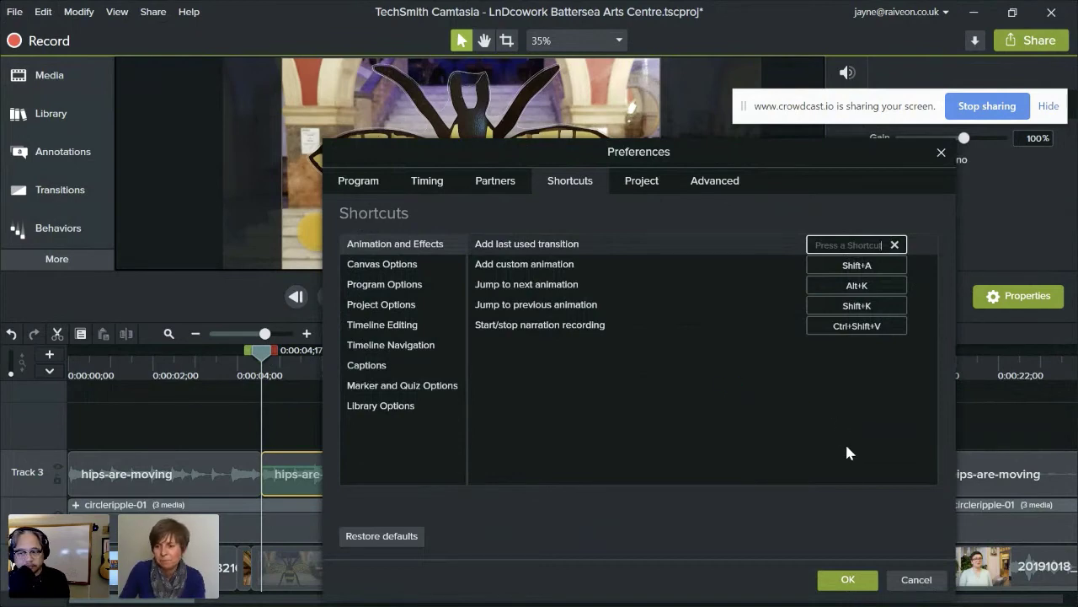
pyautogui.click(916, 580)
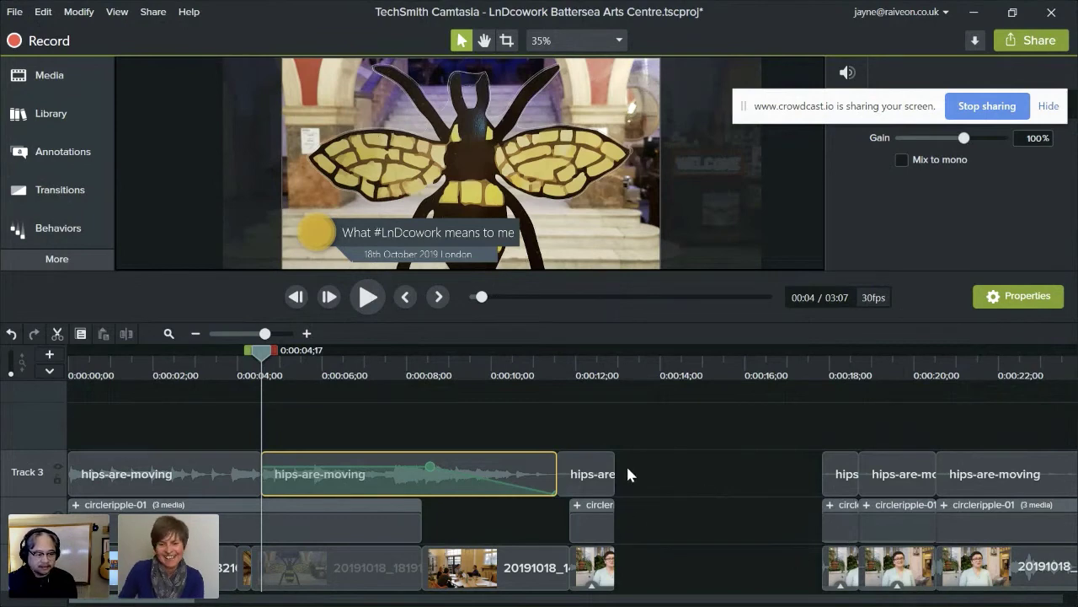
# - Place the playhead at the start of the clips after the gap and pull all tracks back to 0:00:15;28
pyautogui.click(820, 367)
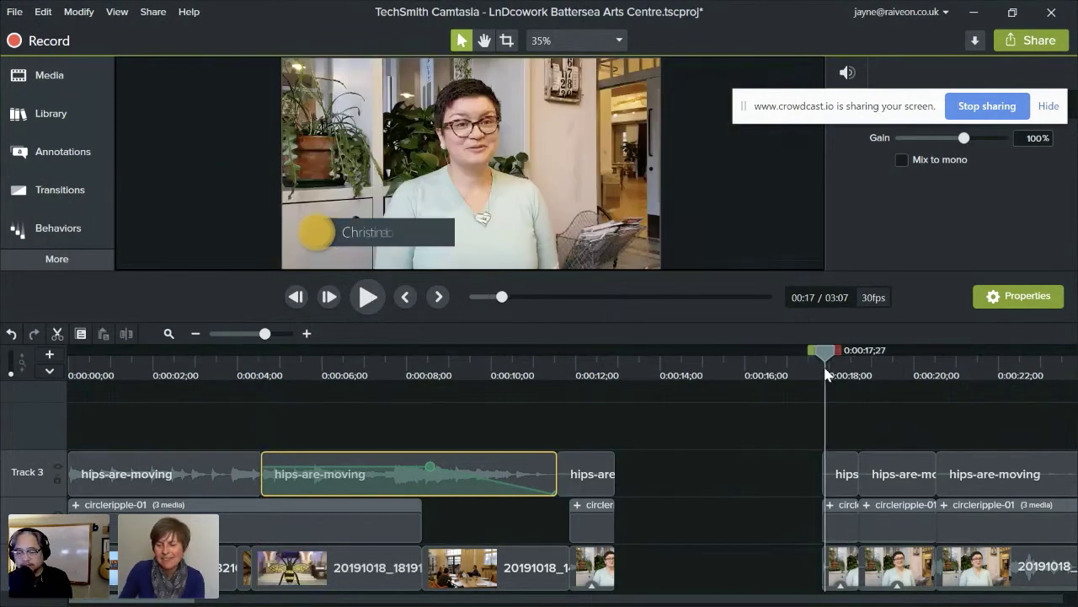
pyautogui.moveTo(799, 363); pyautogui.dragTo(819, 371)
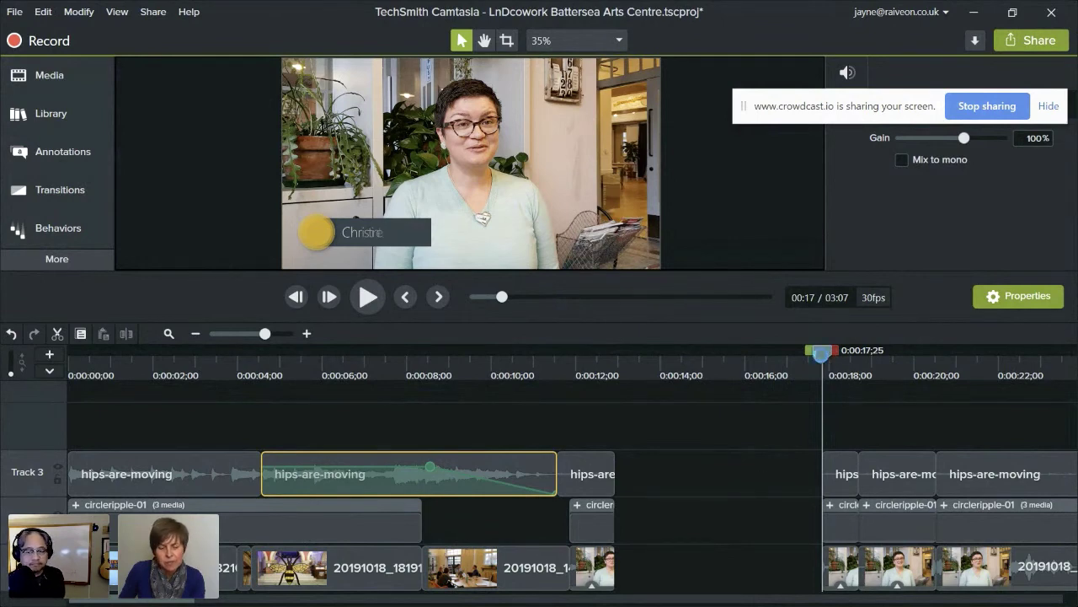
pyautogui.moveTo(826, 357); pyautogui.dragTo(742, 374)
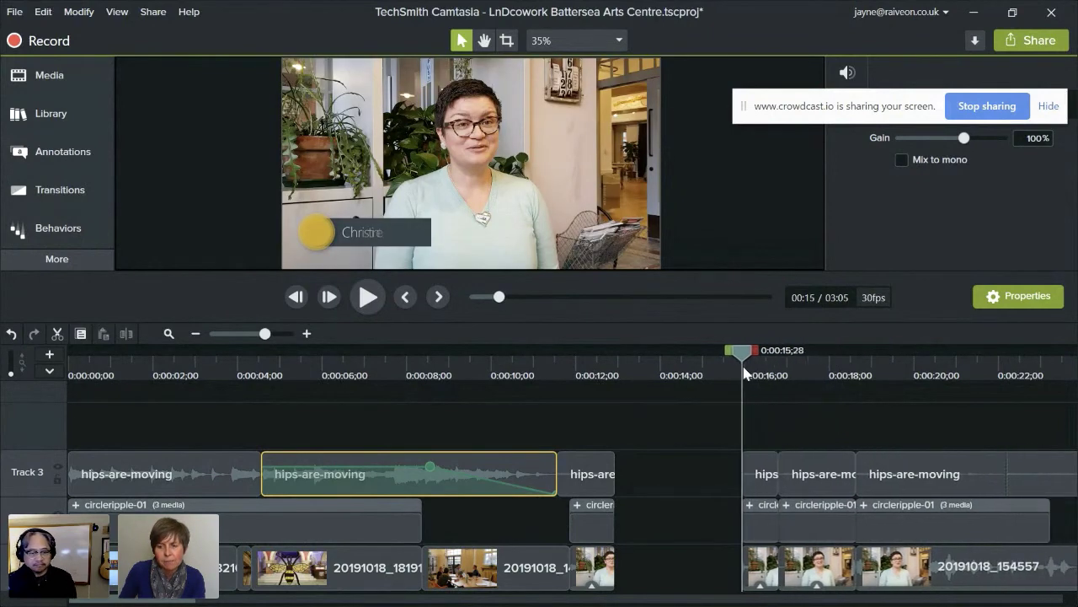
# - Shift the short hips-are-moving clip after the gap, together with the following Track 3 clips, earlier into the gap
pyautogui.click(767, 484)
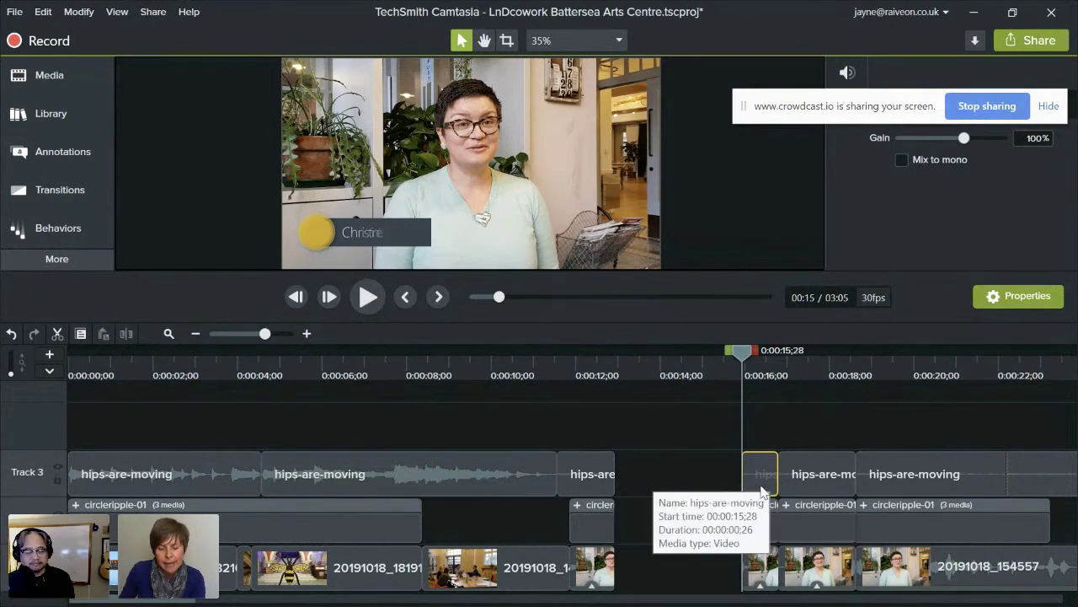
pyautogui.moveTo(760, 489); pyautogui.dragTo(662, 491)
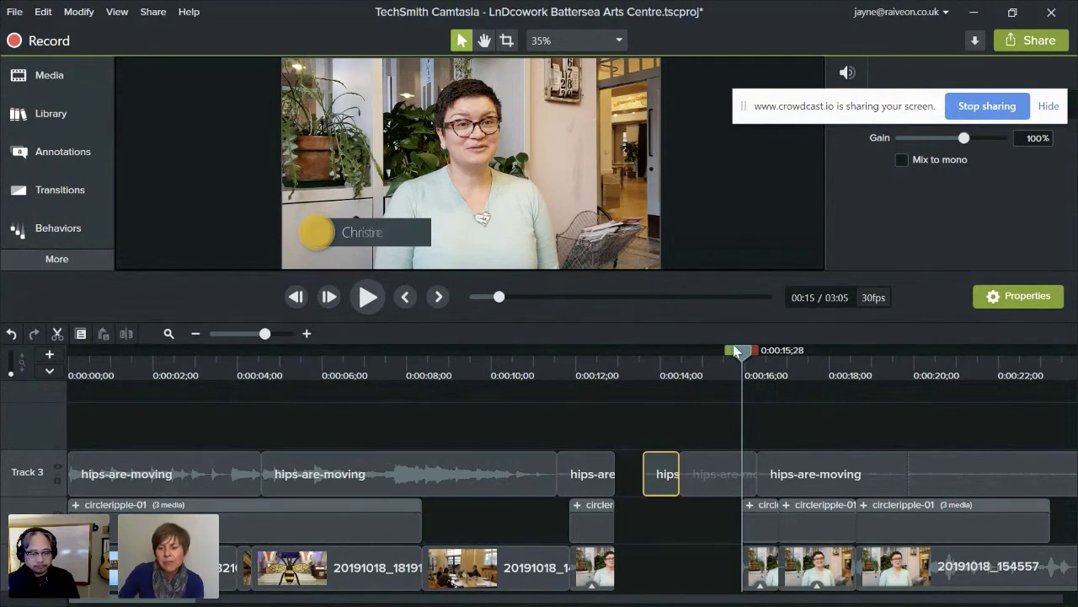
# - Select the timeline range from 0:00:15;19 to 0:00:15;28 and enlarge the timeline scale around it
pyautogui.moveTo(719, 356); pyautogui.dragTo(714, 357)
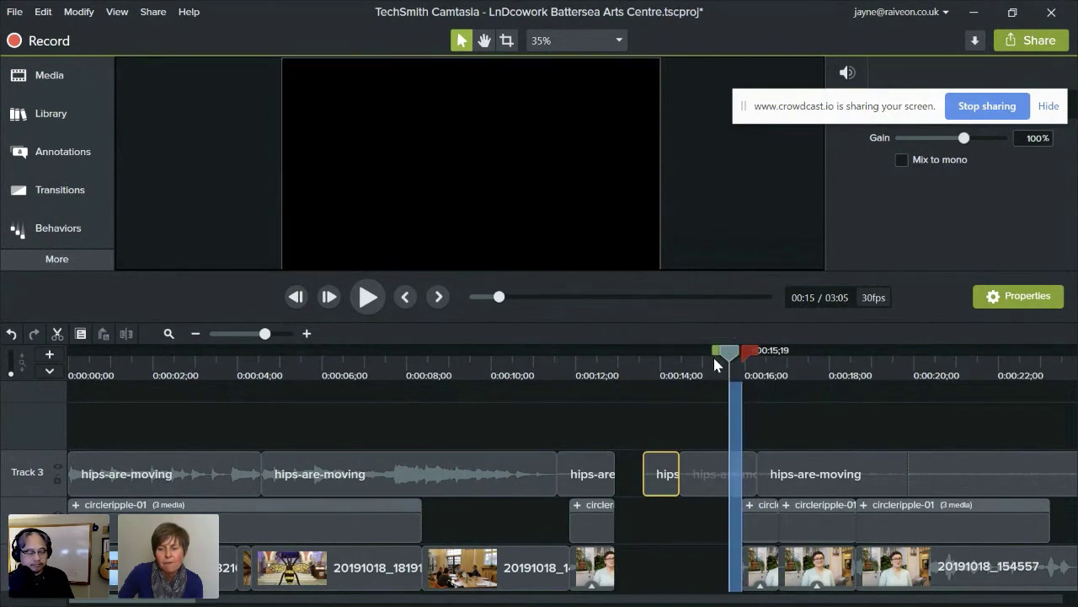
pyautogui.click(284, 336)
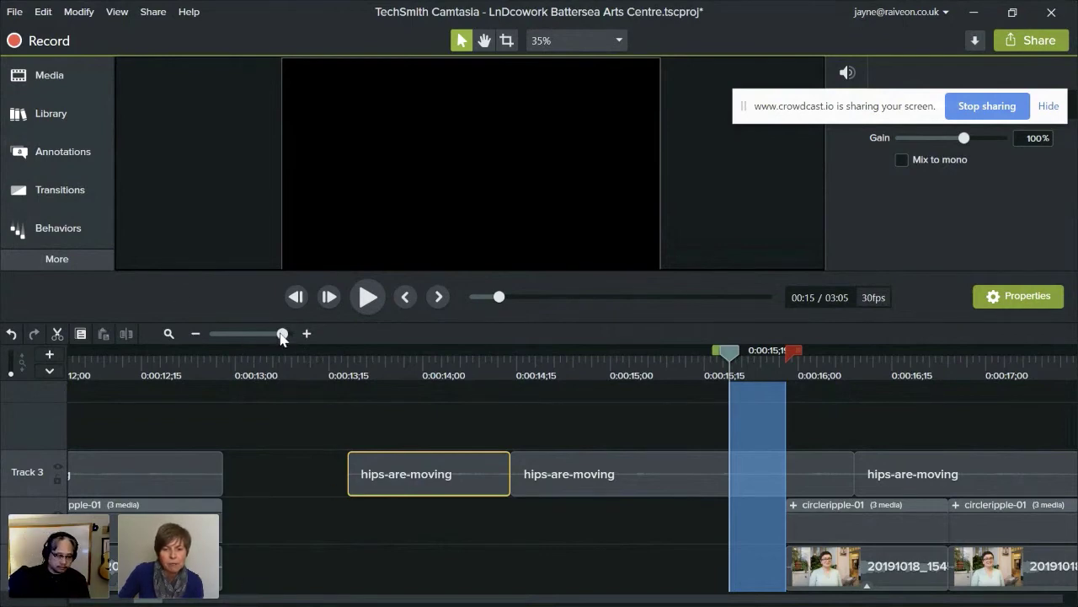
# - Place the playhead at 0:00:21;21 and extend a timeline selection one frame back to 0:00:21;20
pyautogui.moveTo(147, 603); pyautogui.dragTo(183, 603)
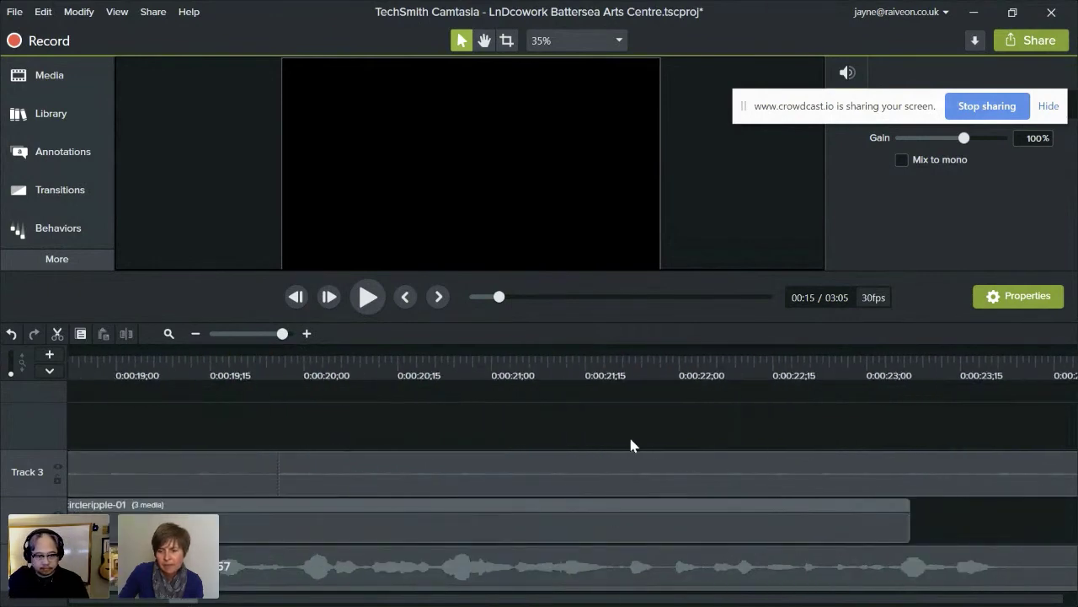
pyautogui.click(623, 379)
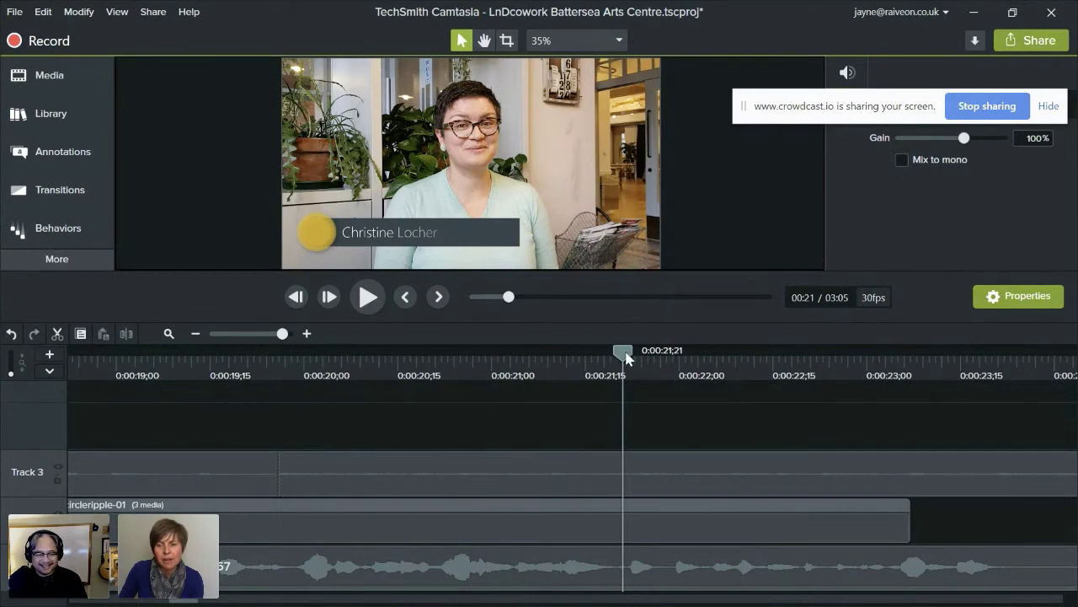
pyautogui.moveTo(624, 359)
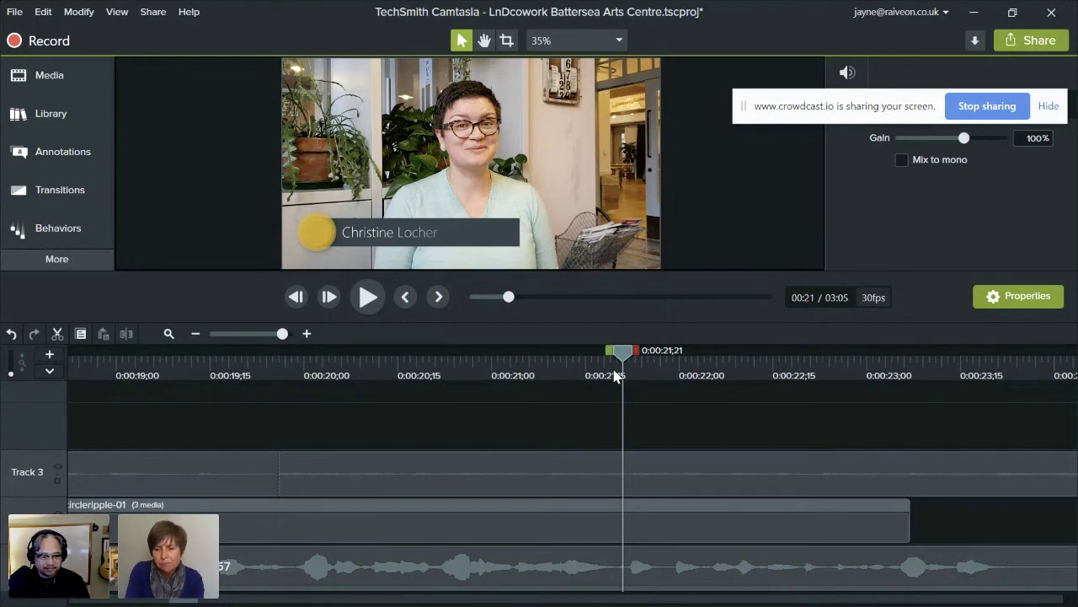
pyautogui.click(614, 376)
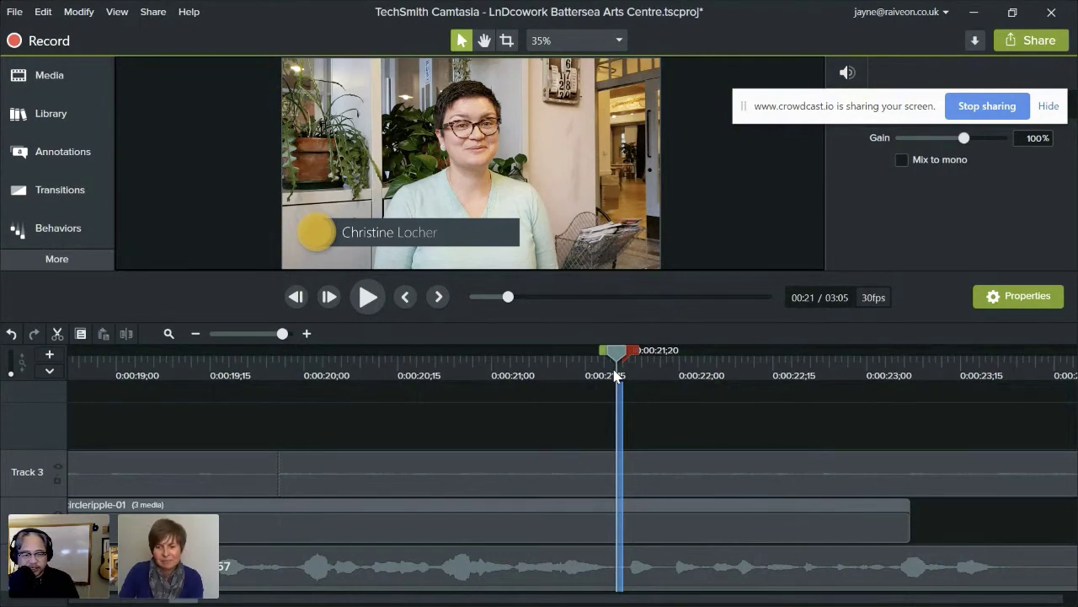
# - Place the playhead at 0:00:22;00 and extend the timeline selection backward frame by frame to 0:00:21;21
pyautogui.click(679, 376)
pyautogui.click(683, 355)
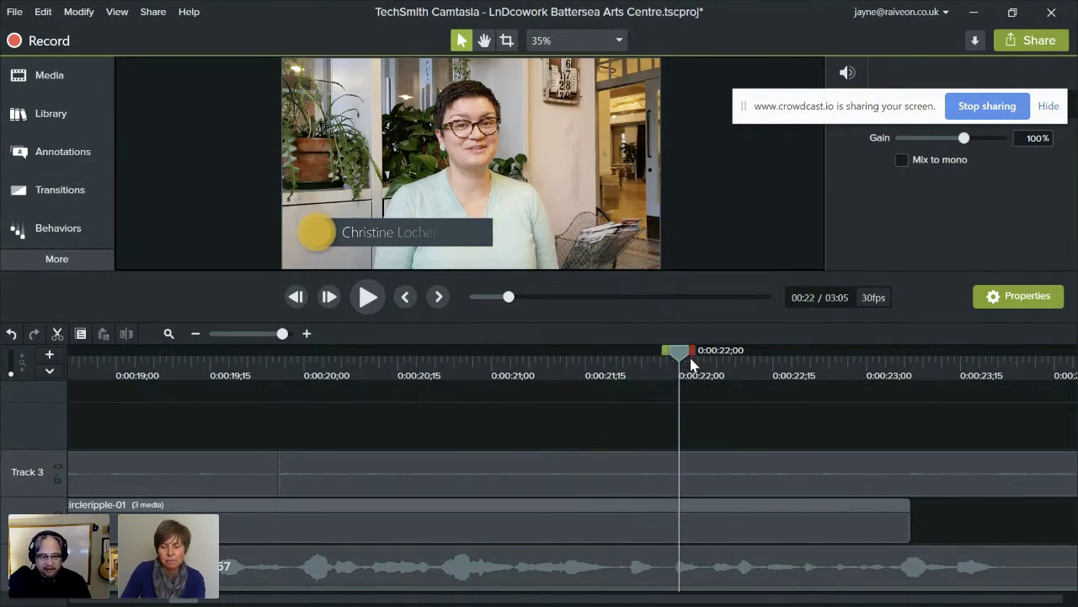
pyautogui.hotkey('shift', ',')
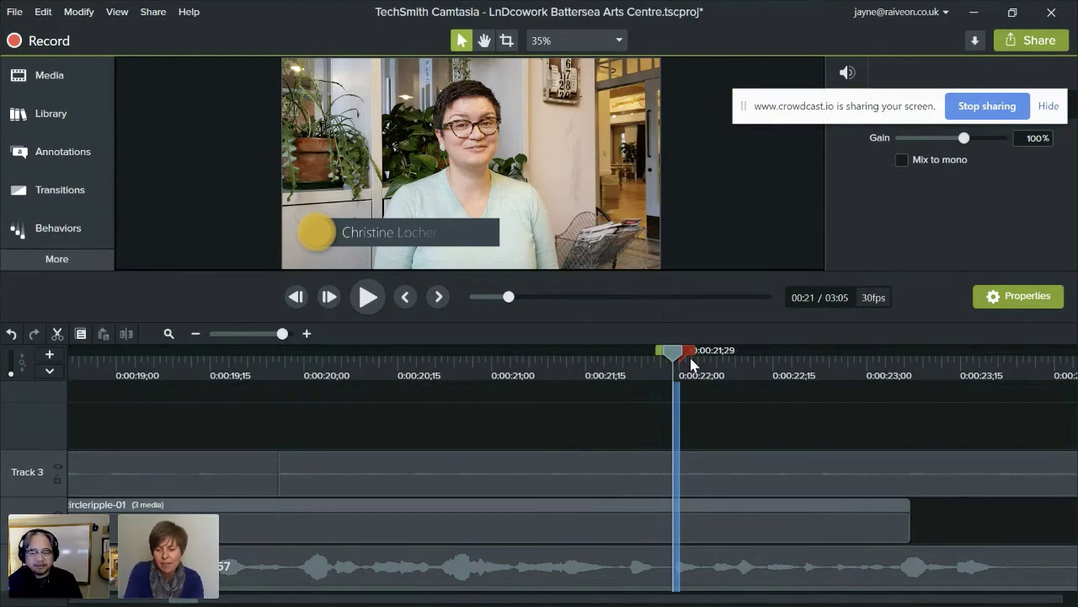
pyautogui.hotkey('shift', ',')
pyautogui.hotkey('shift', ',')
pyautogui.hotkey('shift', ',')
pyautogui.hotkey('shift', ',')
pyautogui.hotkey('shift', ',')
pyautogui.hotkey('shift', ',')
pyautogui.hotkey('shift', ',')
pyautogui.hotkey('shift', ',')
pyautogui.hotkey('shift', ',')
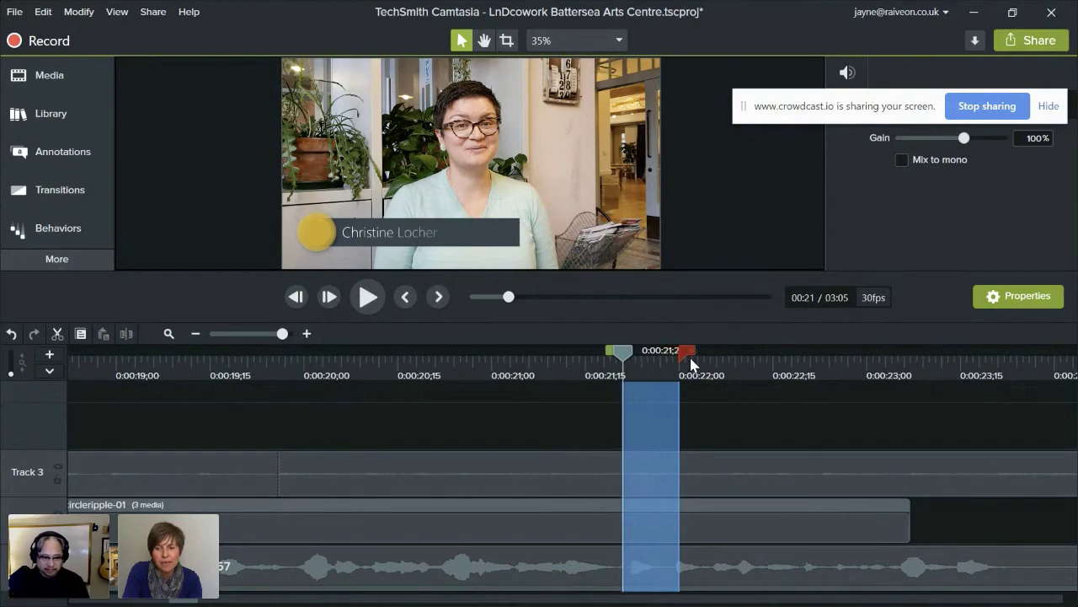
# - Extend the timeline selection from 0:00:22;00 further back, frame by frame, to 0:00:21;17
pyautogui.hotkey('shift', ',')
pyautogui.hotkey('shift', ',')
pyautogui.hotkey('shift', ',')
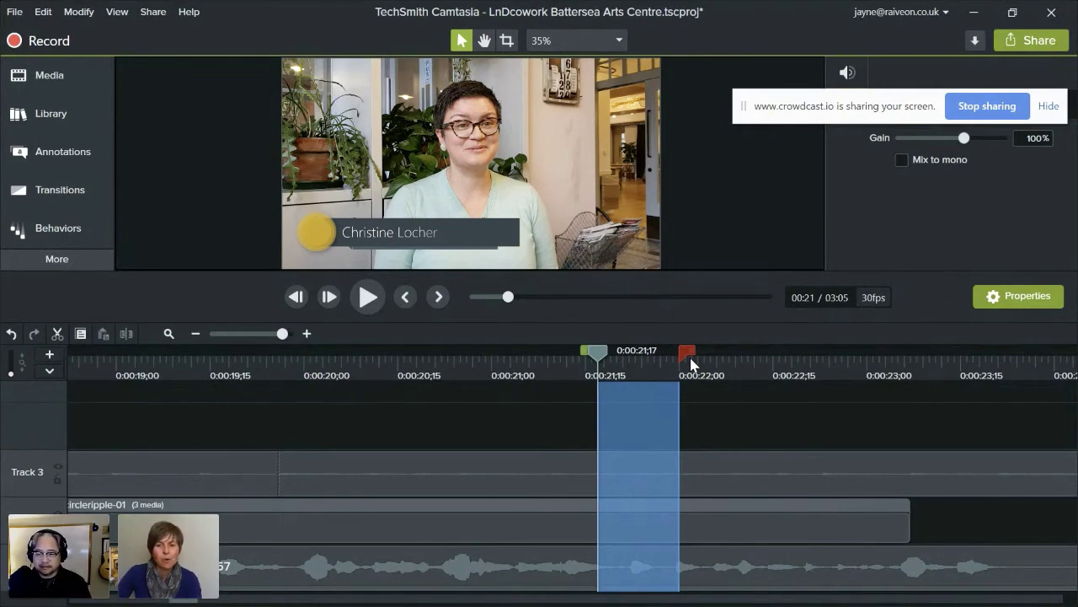
# - Locate the Keyboard Shortcuts reference among the help options and clear the timeline selection at 0:00:21;17
pyautogui.click(188, 12)
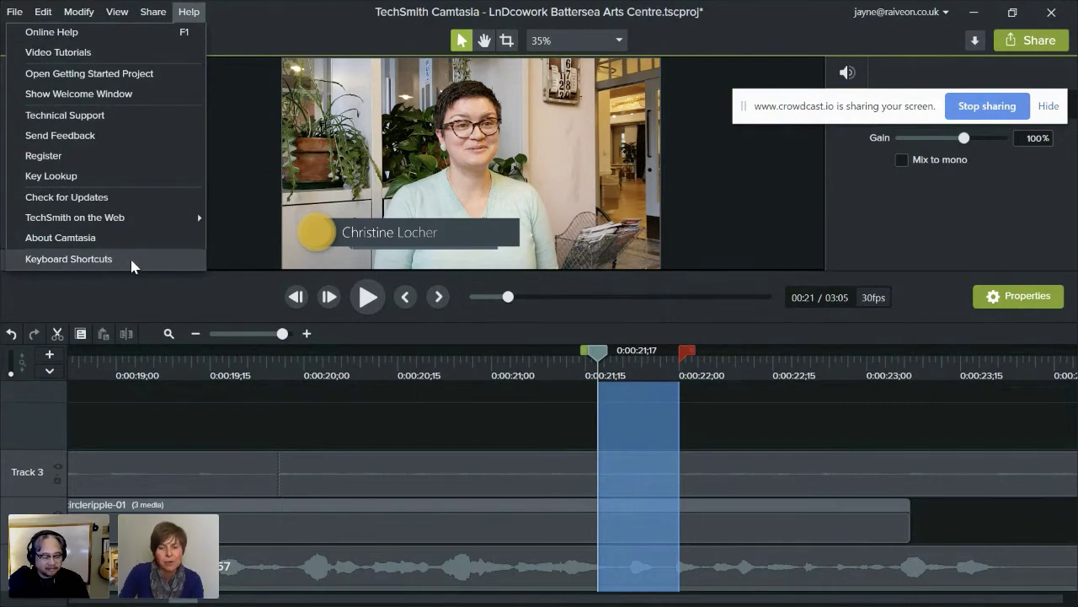
pyautogui.click(240, 153)
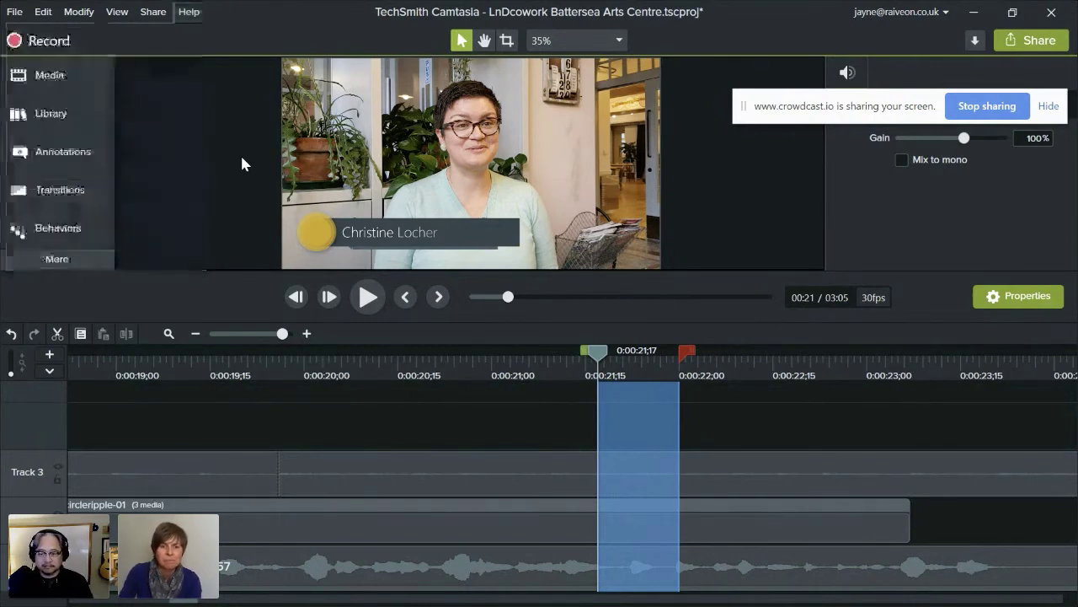
pyautogui.doubleClick(602, 359)
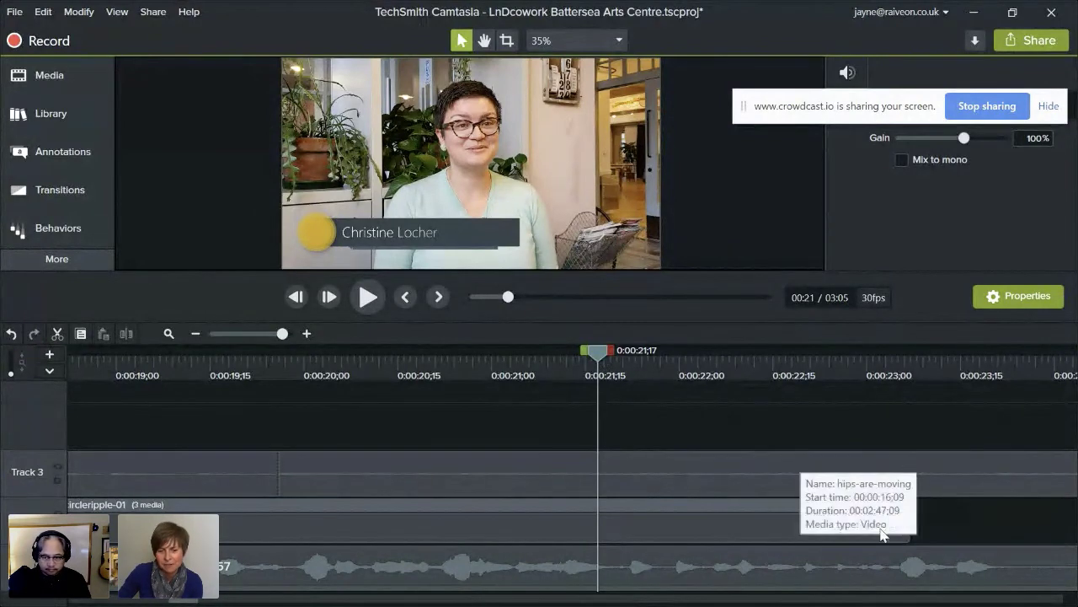
# - Select the 20191018_154557 clip and place the playhead at 0:00:25;01, ahead of the Post It 5 clip
pyautogui.click(929, 369)
pyautogui.click(1010, 369)
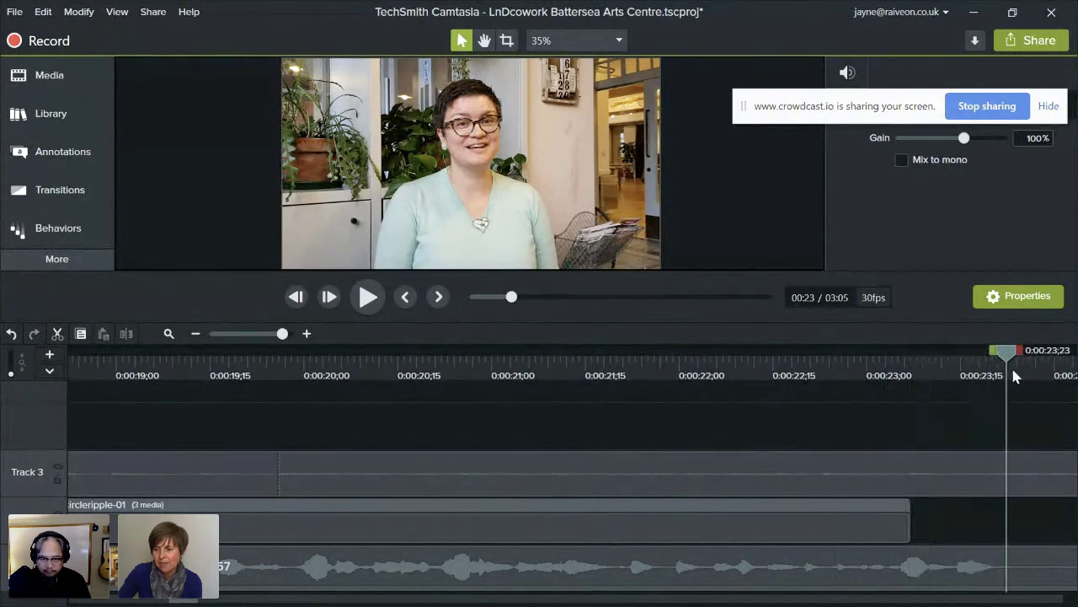
pyautogui.click(990, 583)
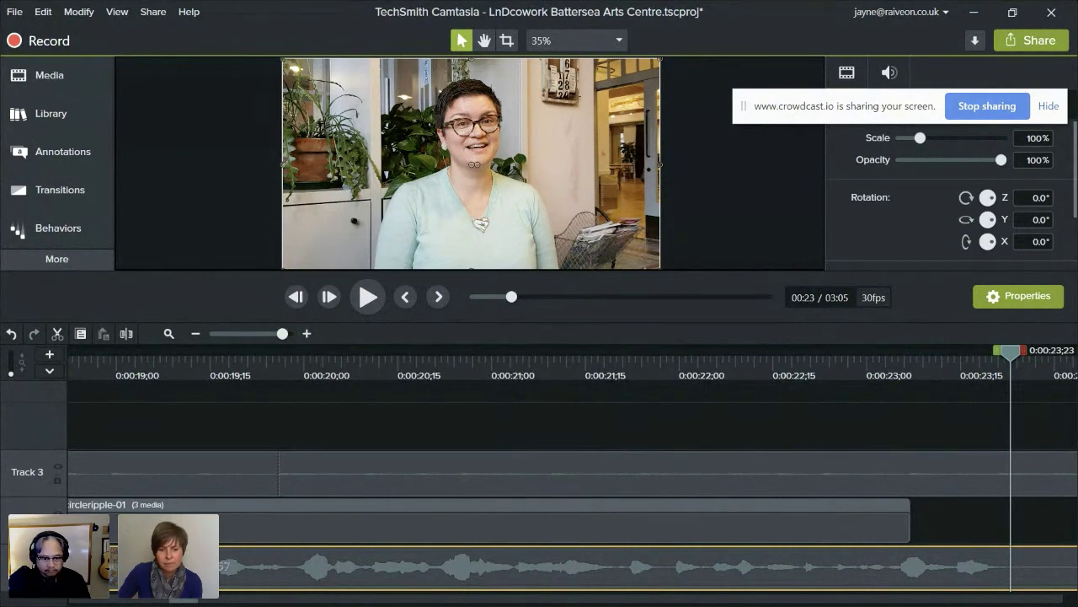
pyautogui.moveTo(194, 600); pyautogui.dragTo(212, 600)
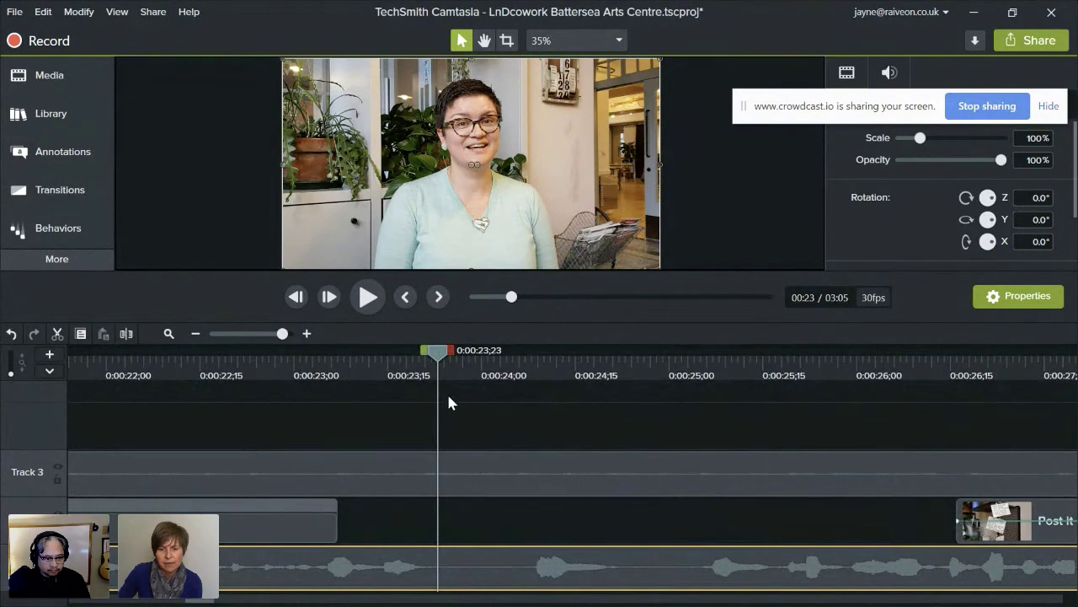
pyautogui.click(1028, 372)
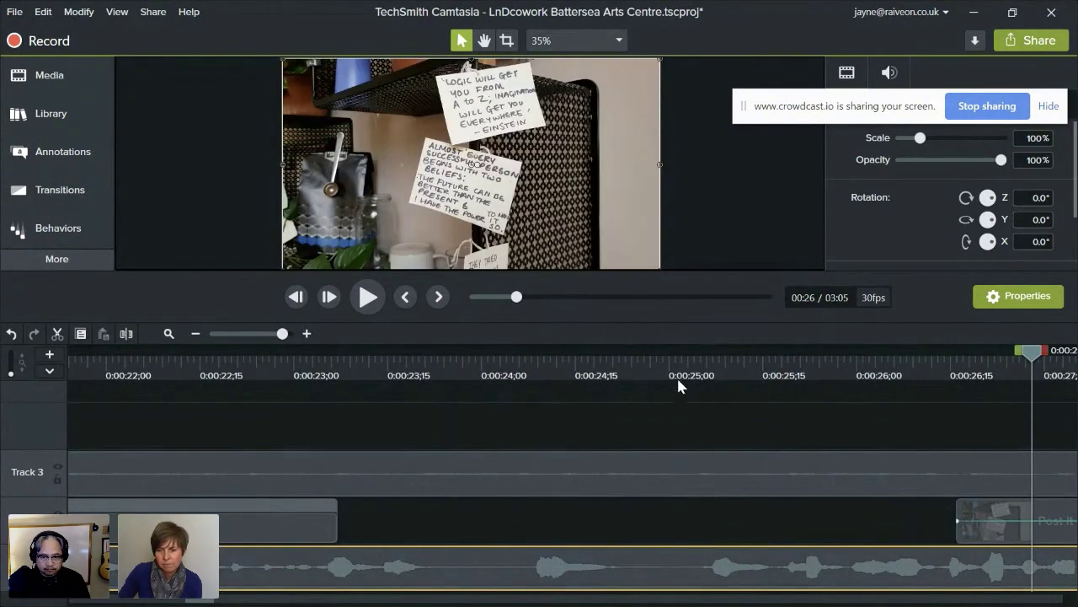
pyautogui.click(676, 375)
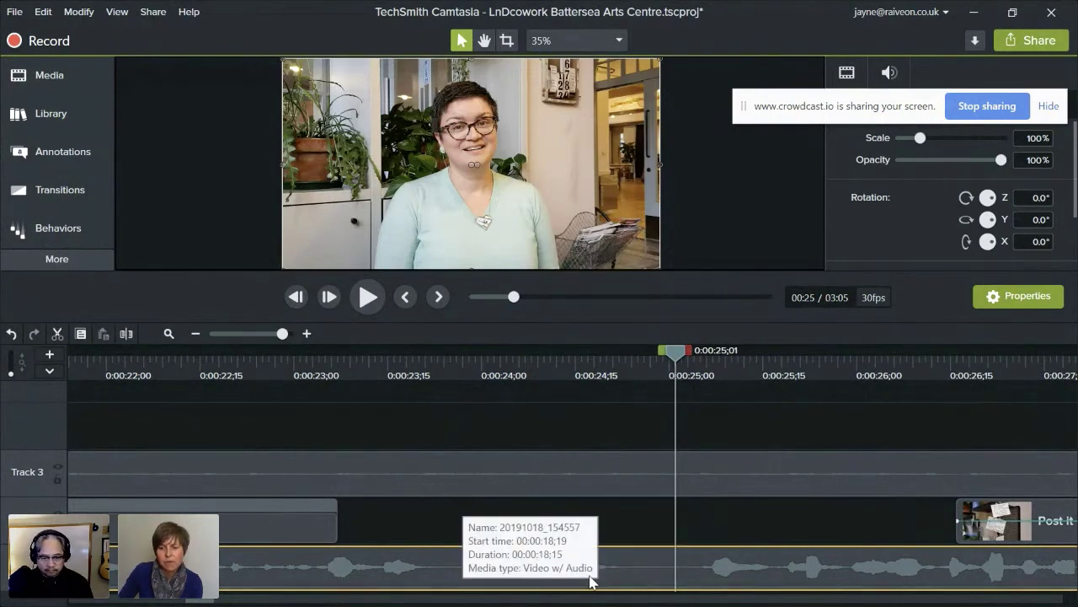
# - Separate the audio and video of the 20191018_154557 clip onto their own tracks
pyautogui.rightClick(652, 578)
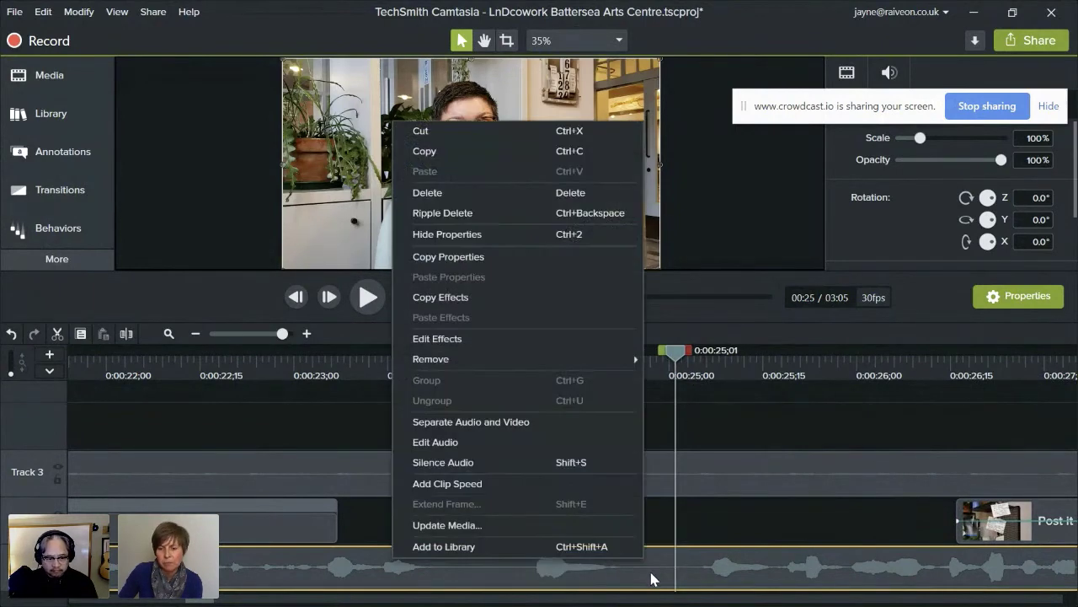
pyautogui.click(602, 422)
pyautogui.click(638, 579)
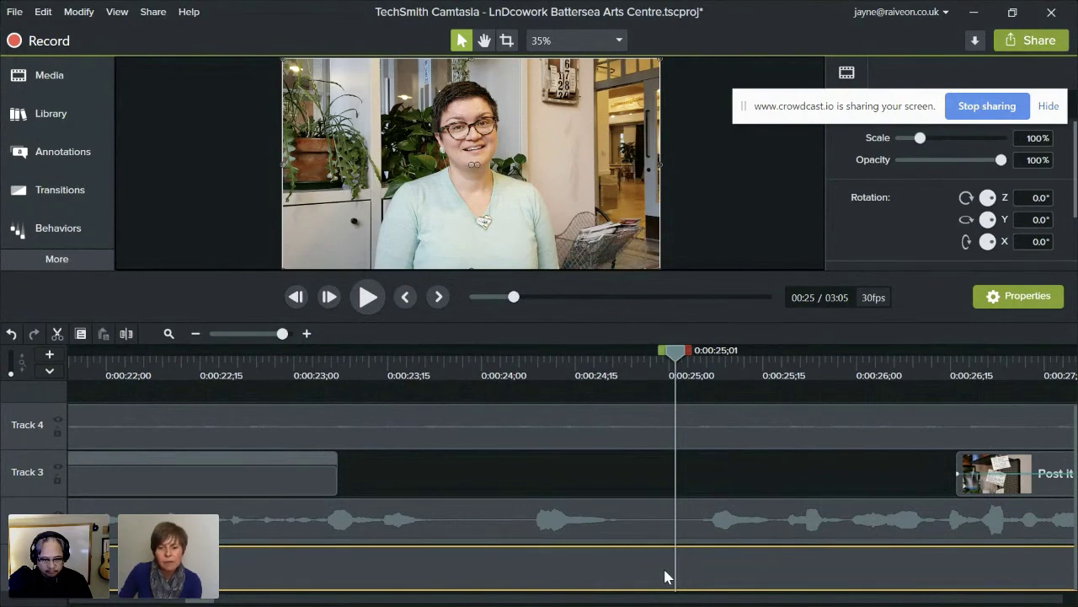
# - Split the separated 20191018_154557 video at 0:00:25;01 and move its second part about 24 frames later, leaving a gap
pyautogui.click(129, 336)
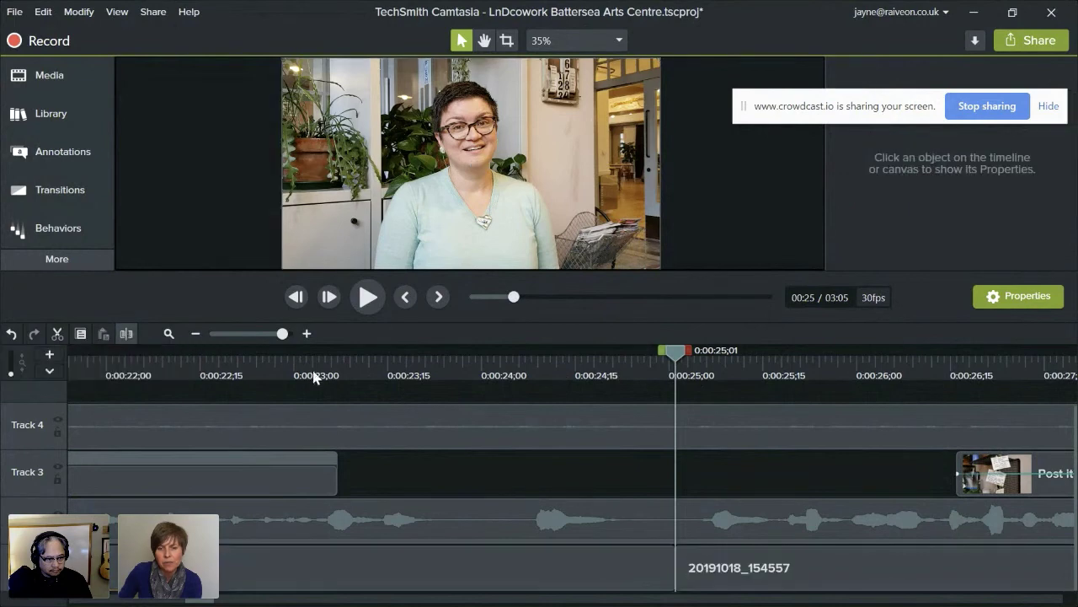
pyautogui.click(737, 572)
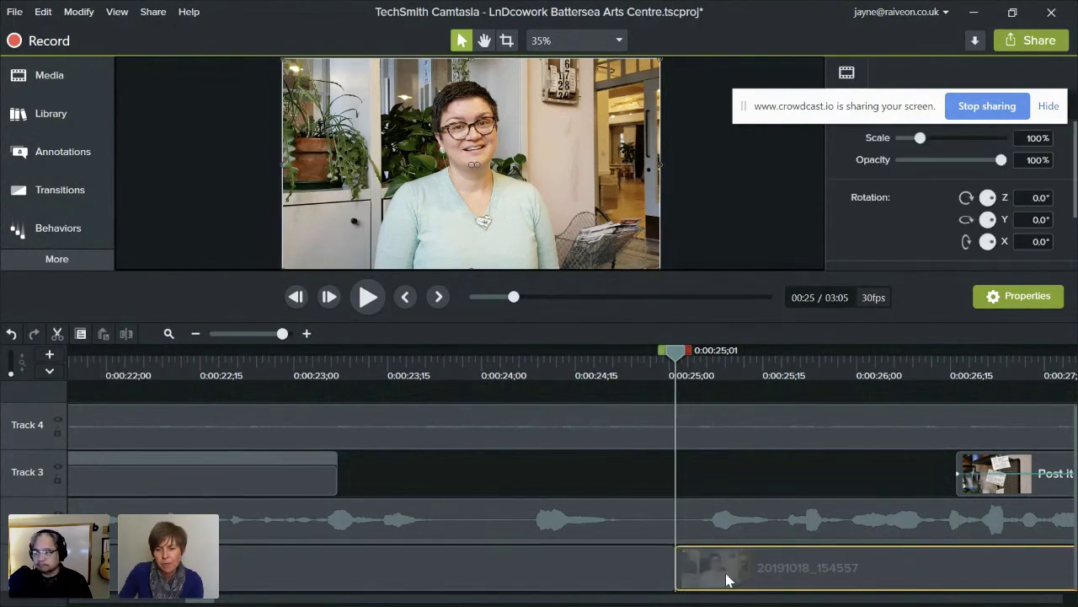
pyautogui.moveTo(780, 576); pyautogui.dragTo(931, 574)
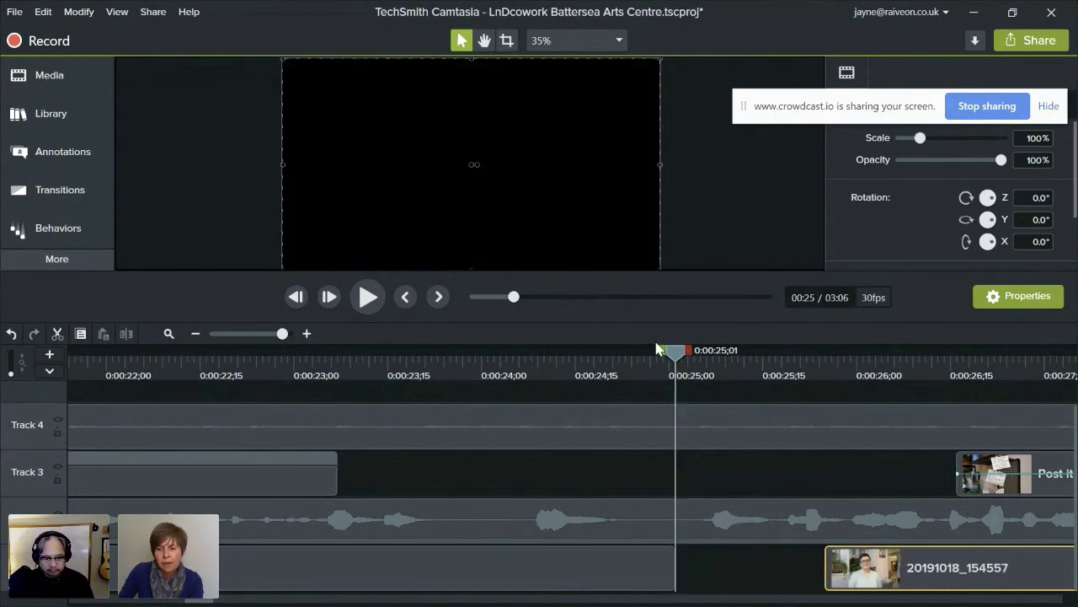
# - Extend the last frame of the first 20191018_154557 video part into the gap, giving the clip a 00:00:07;00 duration
pyautogui.click(618, 372)
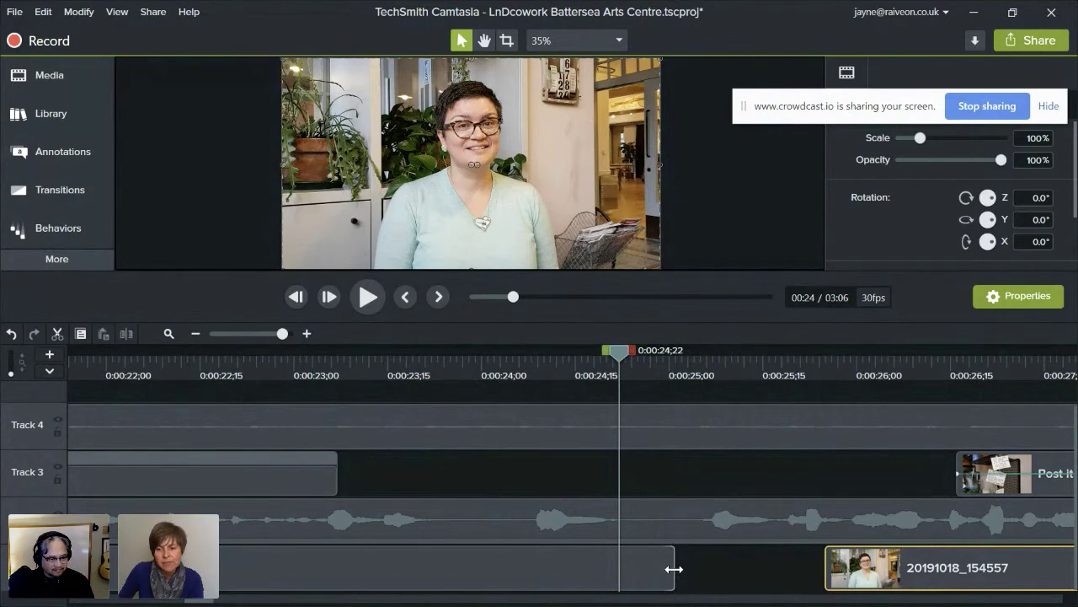
pyautogui.press('c')
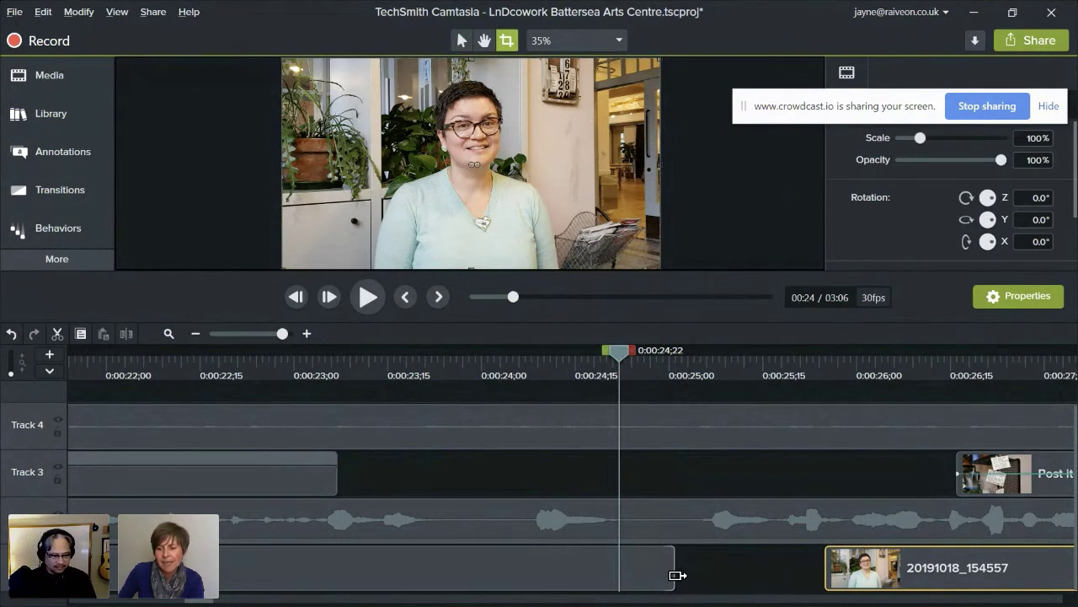
pyautogui.click(675, 575)
pyautogui.moveTo(680, 574); pyautogui.dragTo(745, 579)
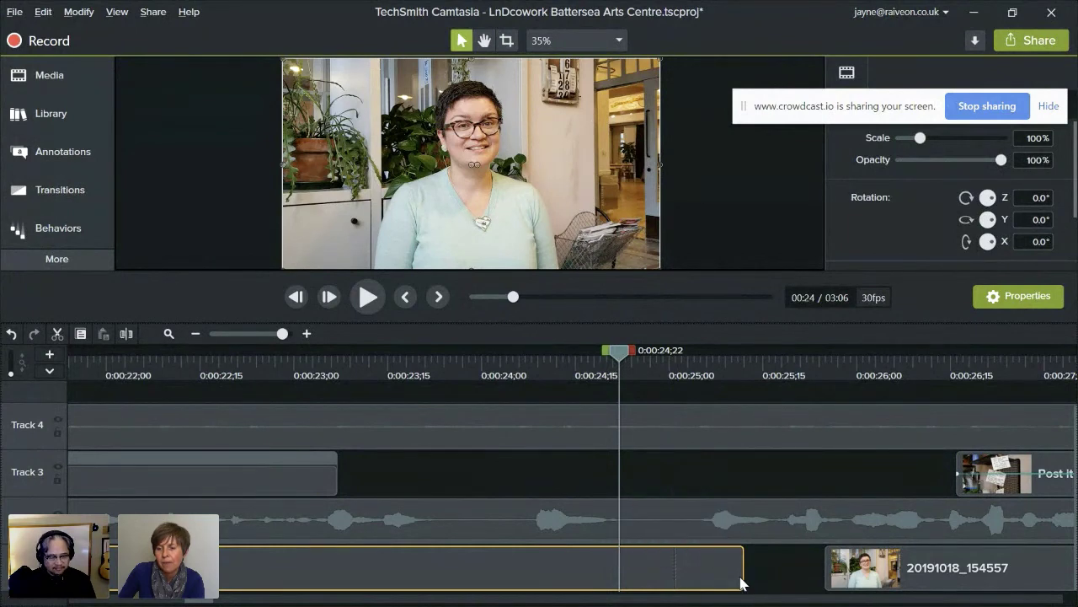
pyautogui.moveTo(743, 575); pyautogui.dragTo(785, 578)
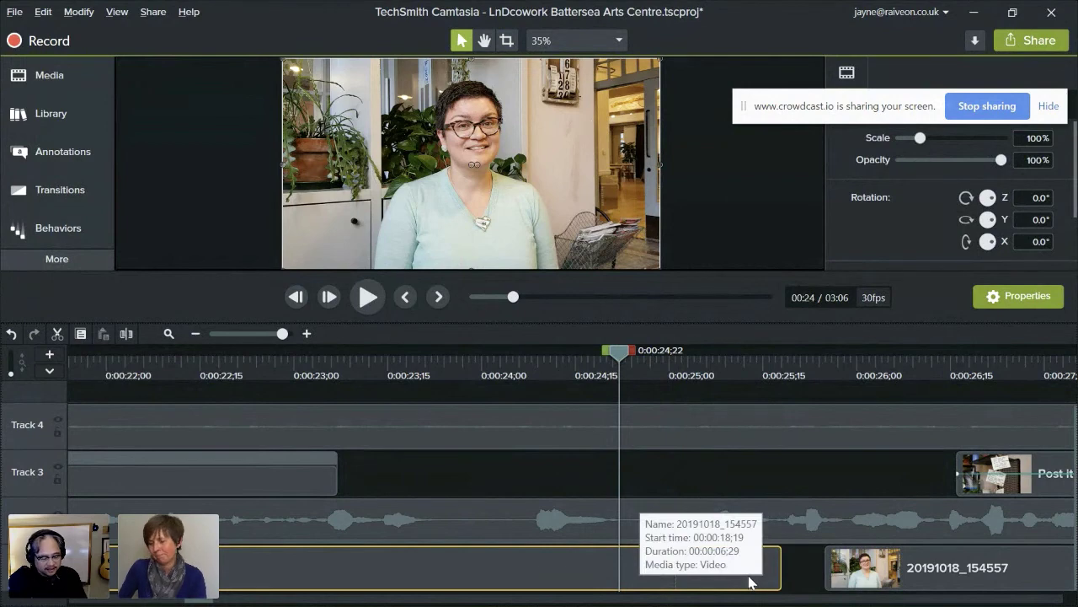
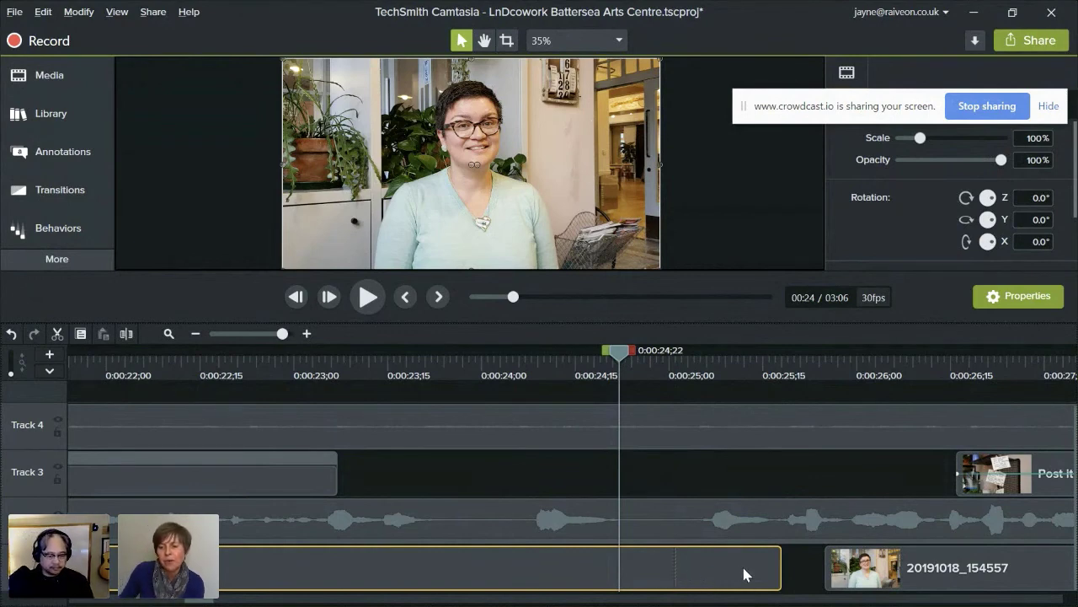
pyautogui.moveTo(781, 573)
pyautogui.mouseDown()
pyautogui.moveTo(801, 574)
pyautogui.moveTo(787, 574)
pyautogui.mouseUp()
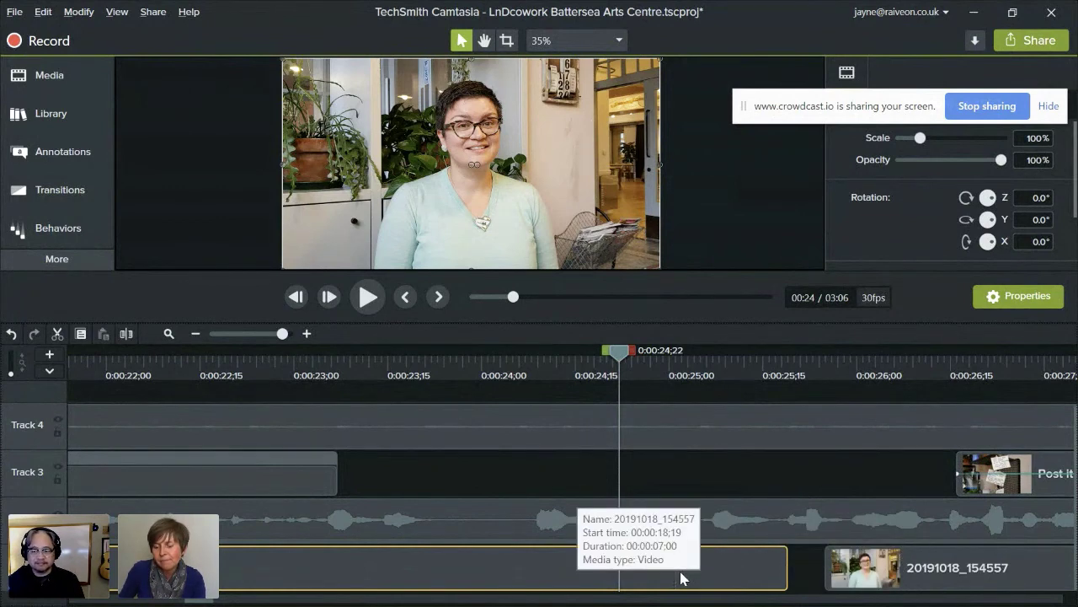
# - Select the timeline range from 0:00:23;25 to 0:00:24;22 across all tracks
pyautogui.moveTo(606, 355); pyautogui.dragTo(435, 393)
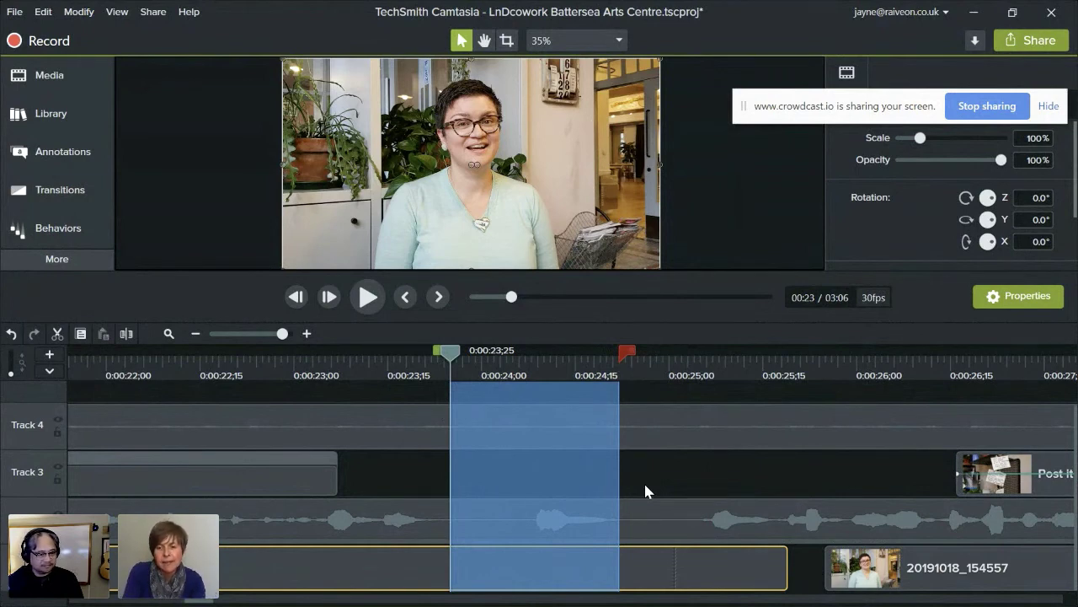
# - Delete the selected range from all tracks, move the following clips earlier to close the gap, and undo both edits
pyautogui.press('Delete')
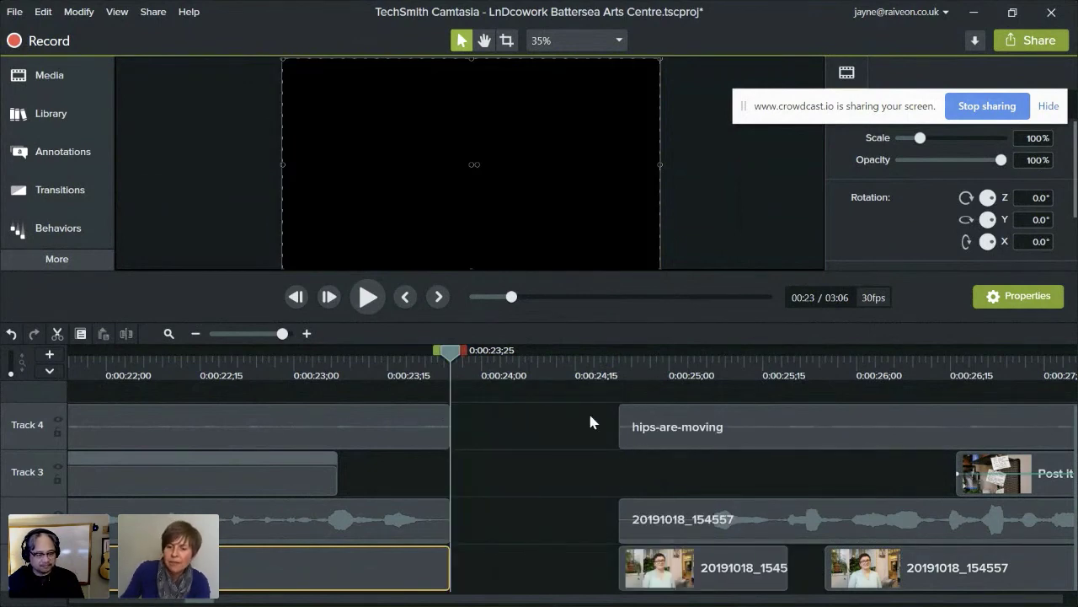
pyautogui.moveTo(581, 421); pyautogui.dragTo(595, 584)
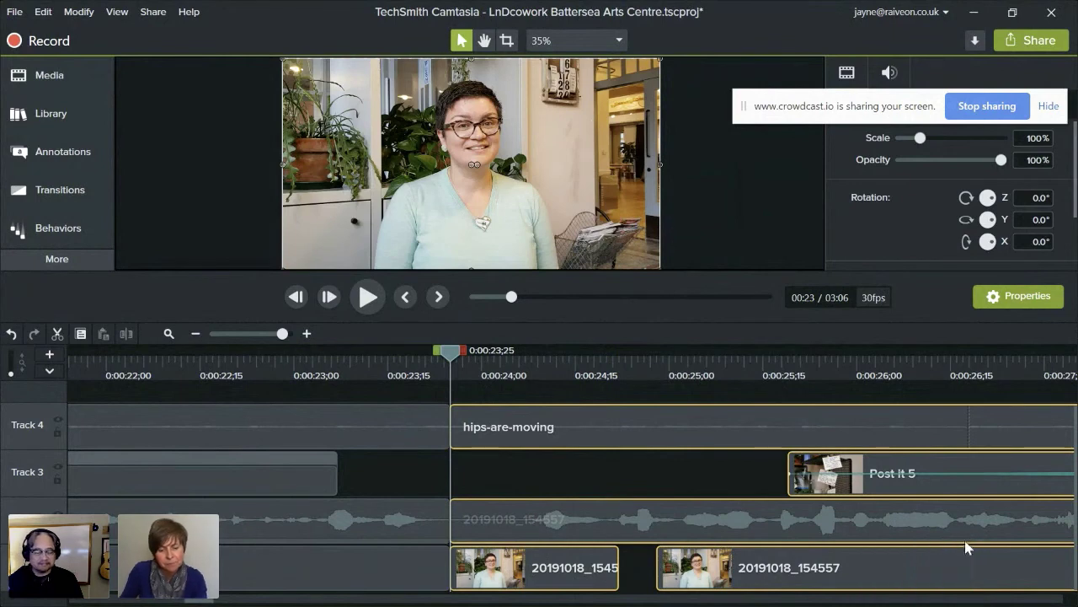
pyautogui.hotkey('ctrl', 'z')
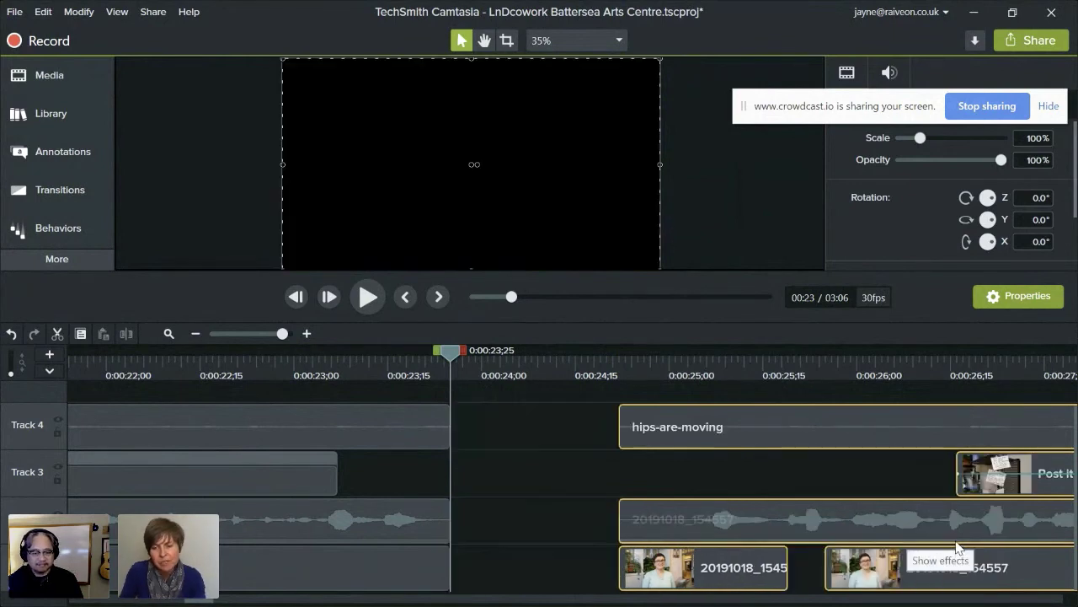
pyautogui.click(523, 444)
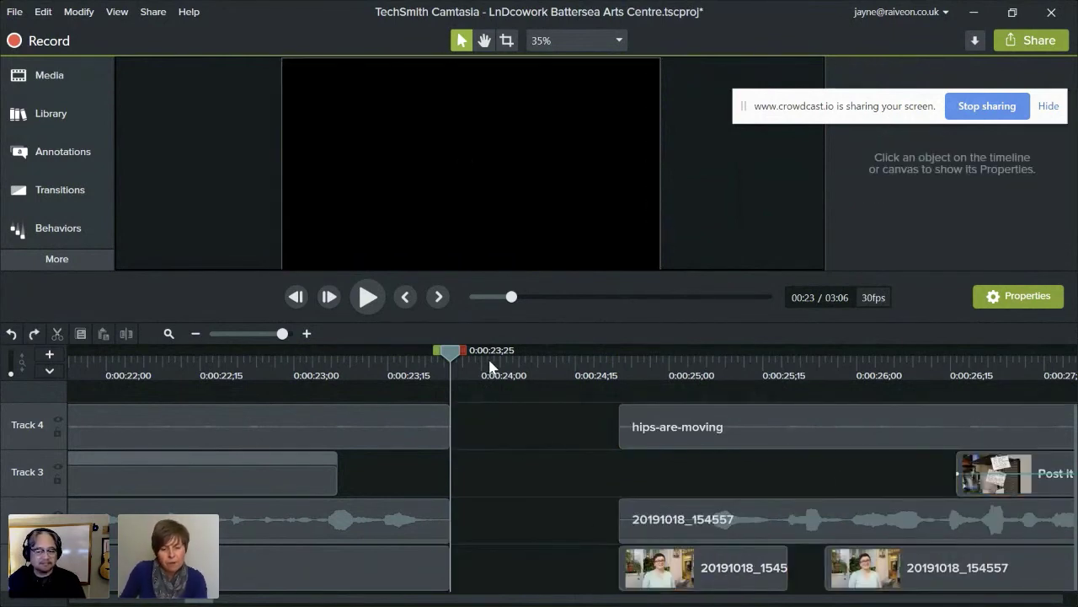
pyautogui.hotkey('ctrl', 'z')
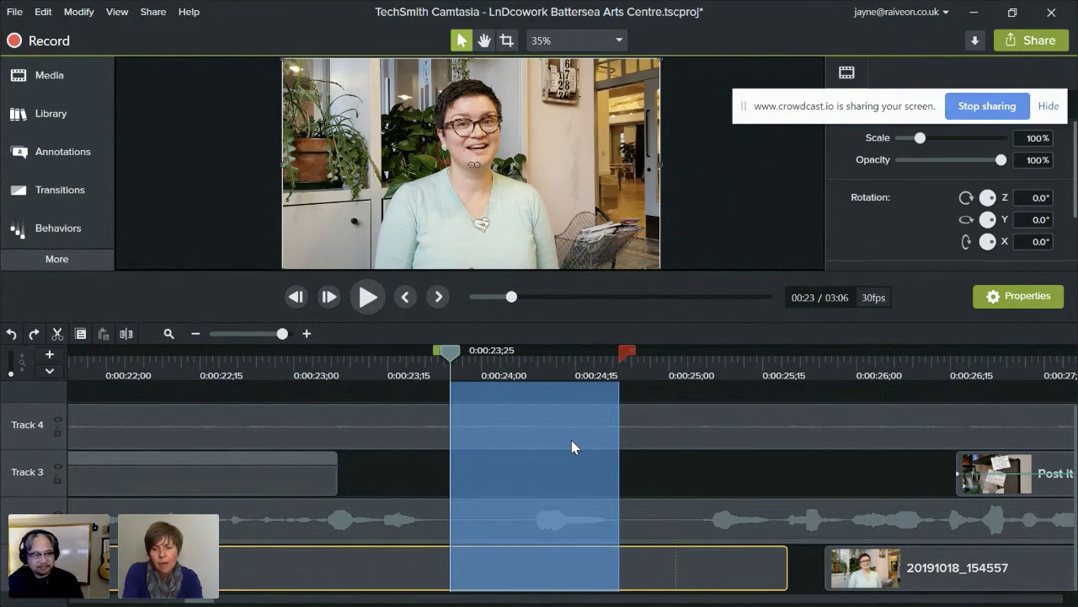
# - Compare cutting the selected range so the gap closes with deleting it so the gap remains, undoing each edit
pyautogui.hotkey('ctrl', 'x')
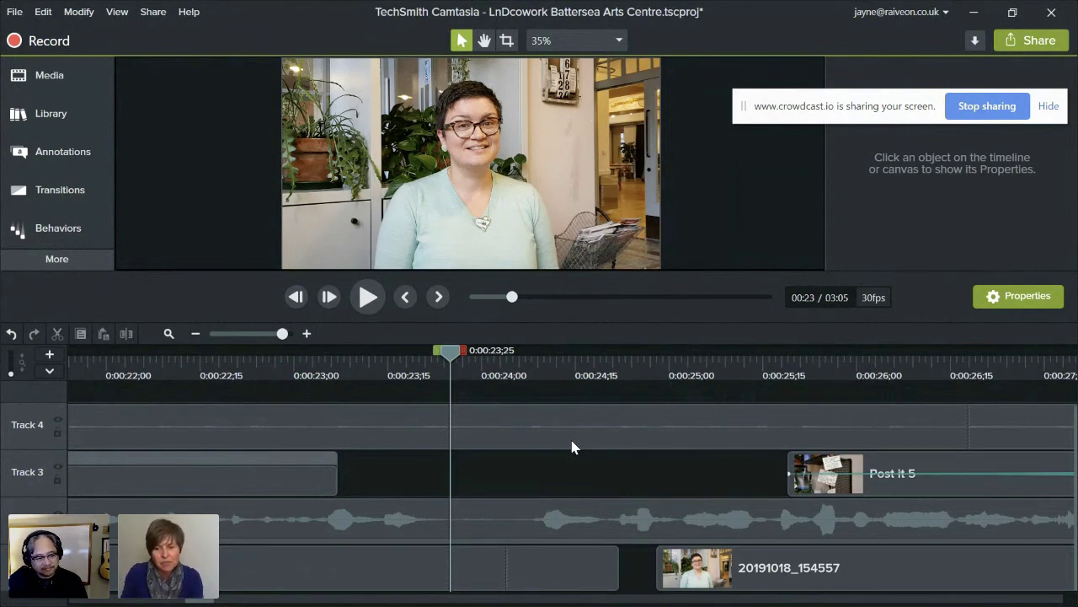
pyautogui.hotkey('ctrl', 'z')
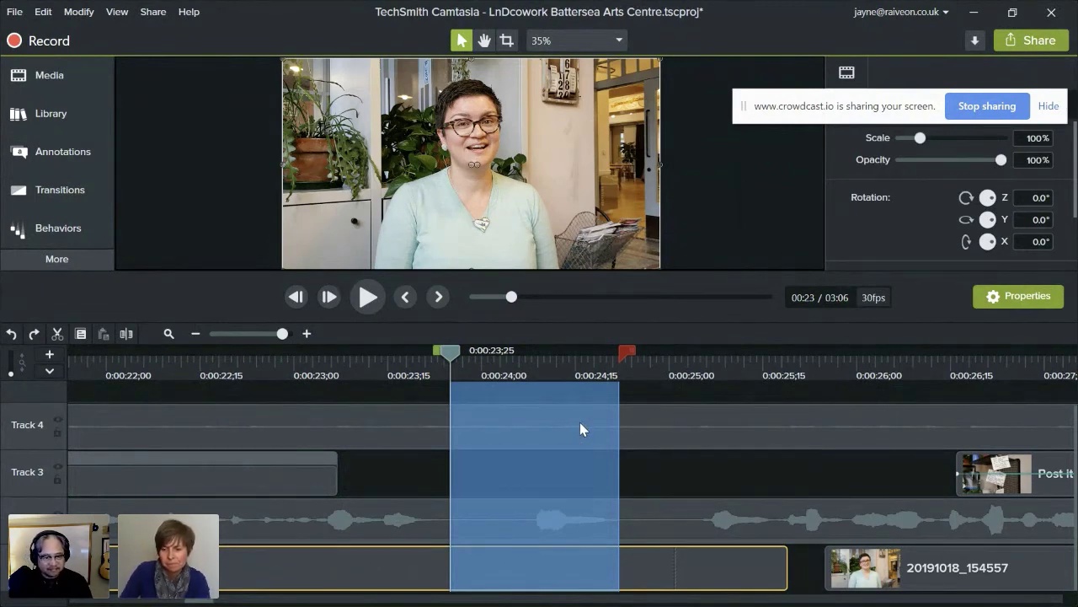
pyautogui.press('Delete')
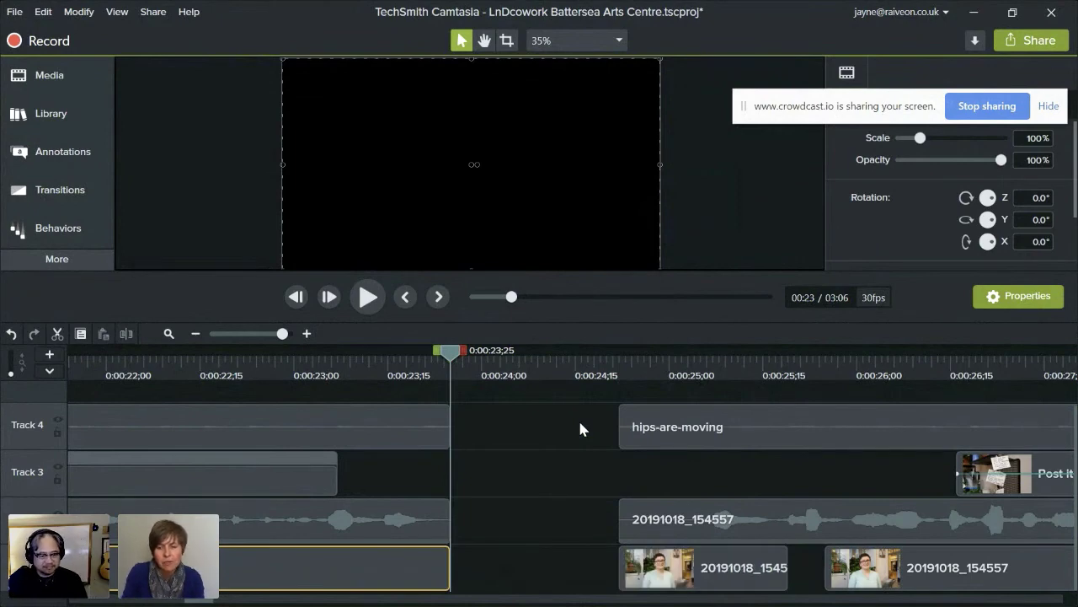
pyautogui.hotkey('ctrl', 'z')
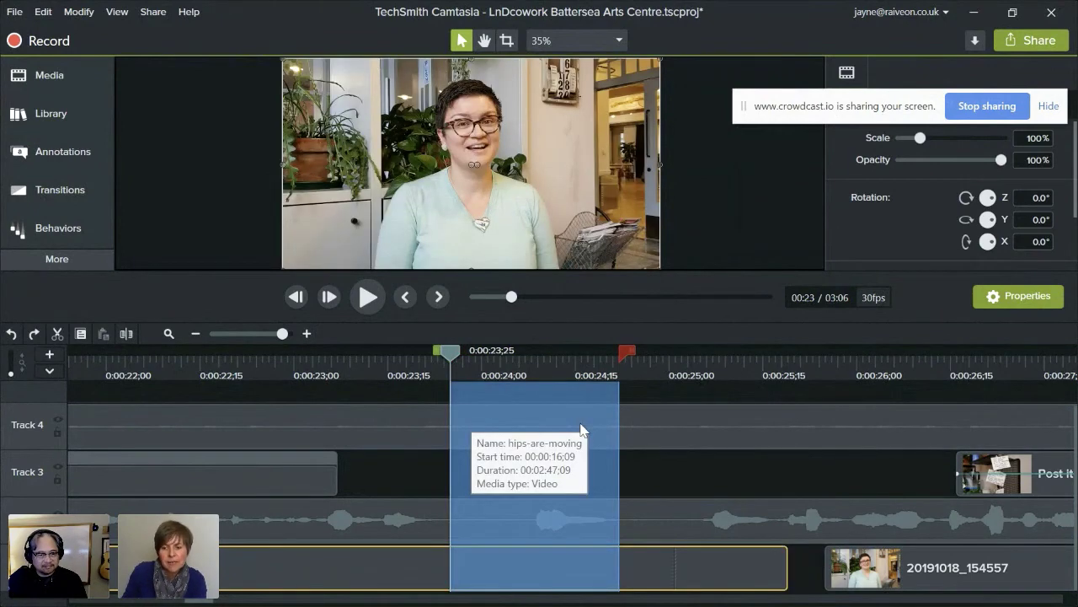
# - Remove the range from 0:00:23;25 to 0:00:24;22 from all tracks and close the gap
pyautogui.rightClick(573, 417)
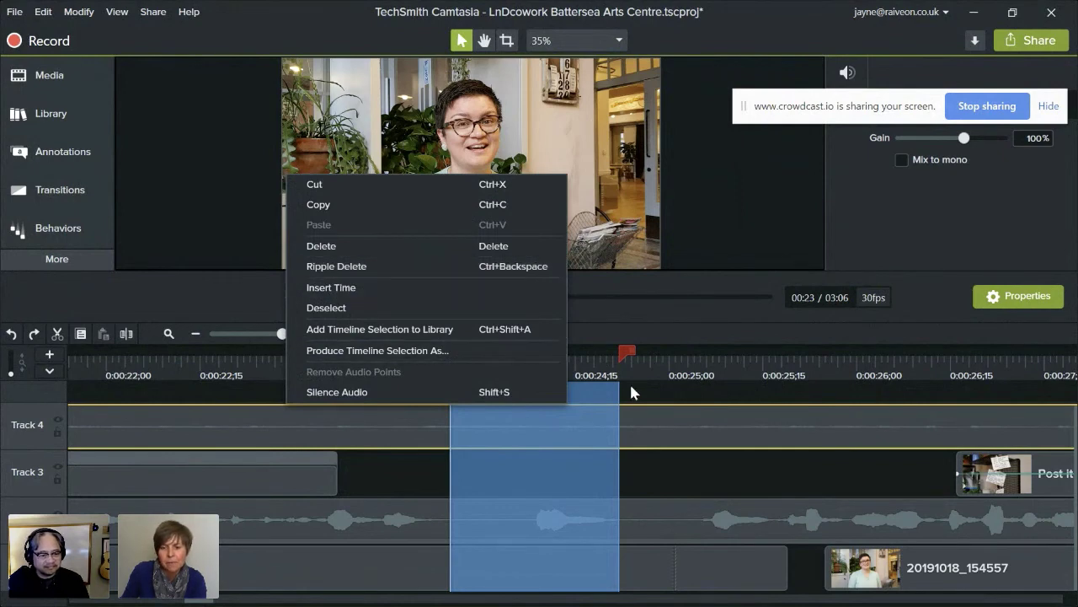
pyautogui.click(715, 475)
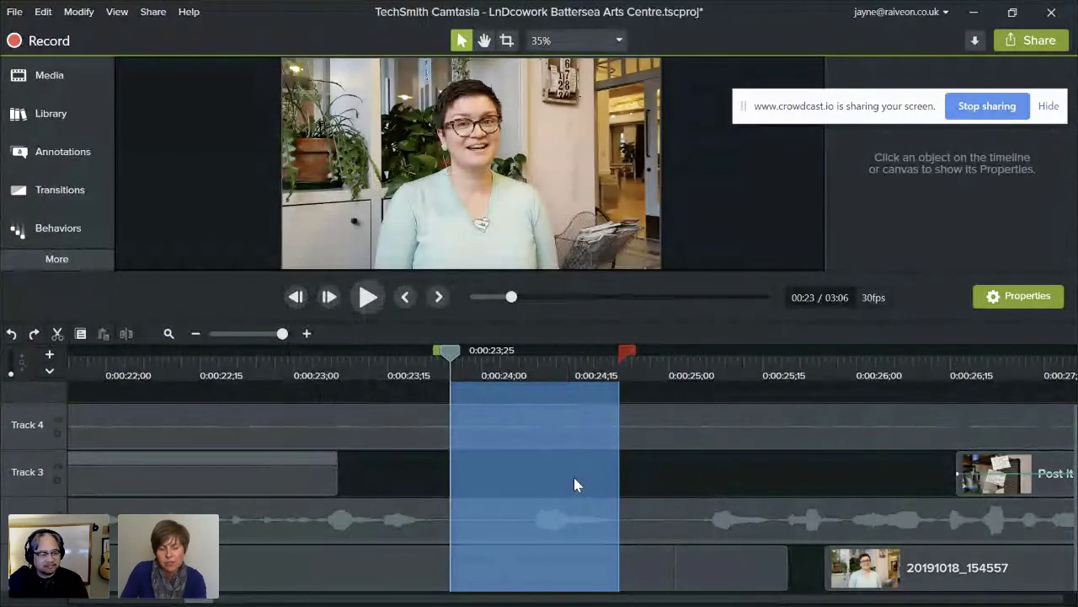
pyautogui.press('Delete')
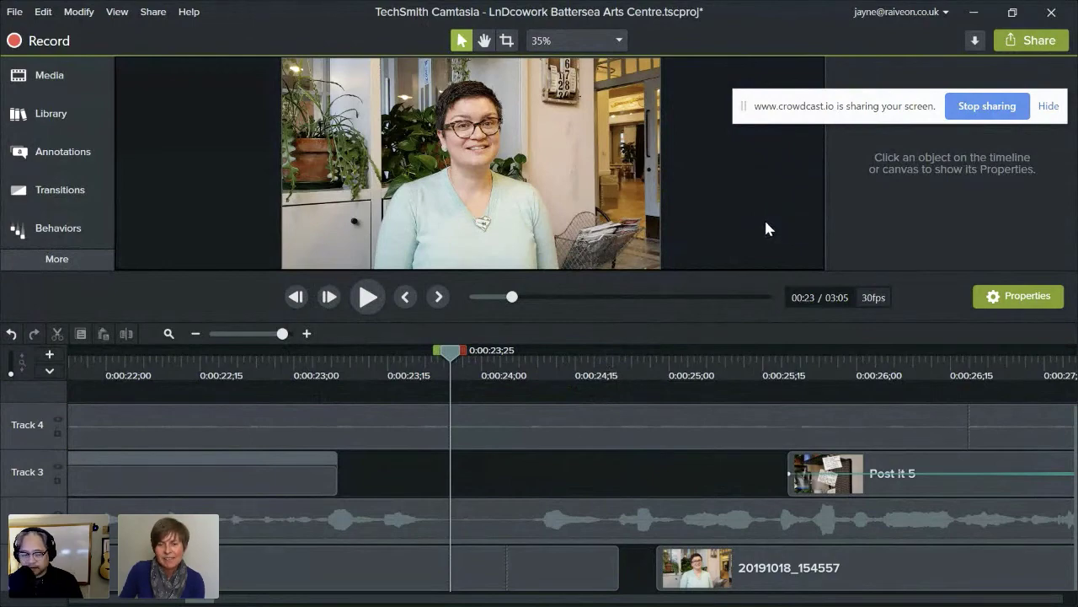
pyautogui.click(948, 118)
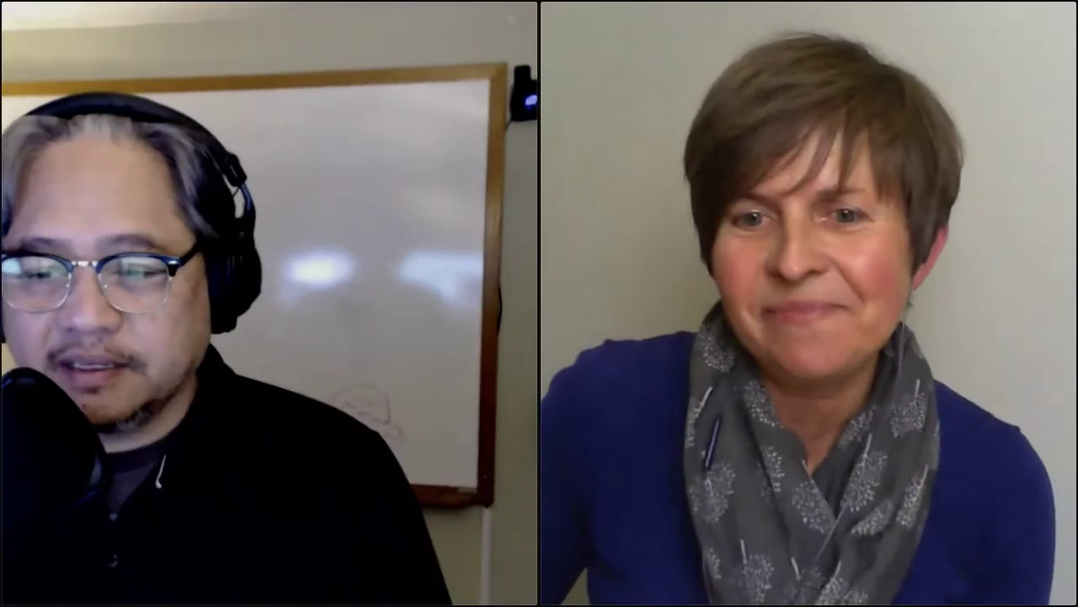